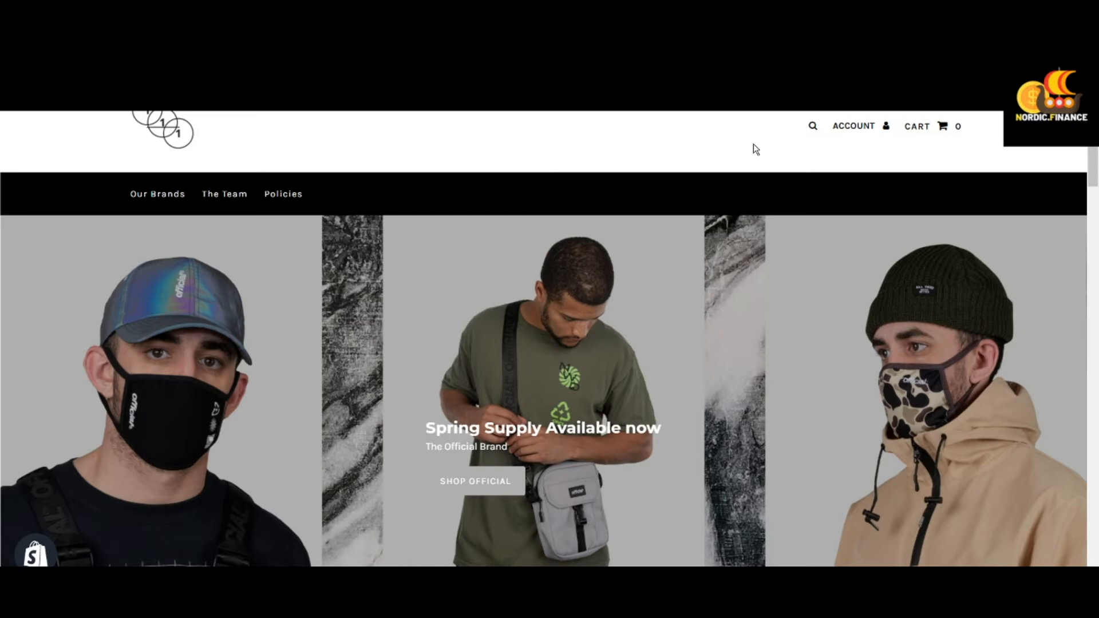
left_click_drag(1096, 126, 1095, 150)
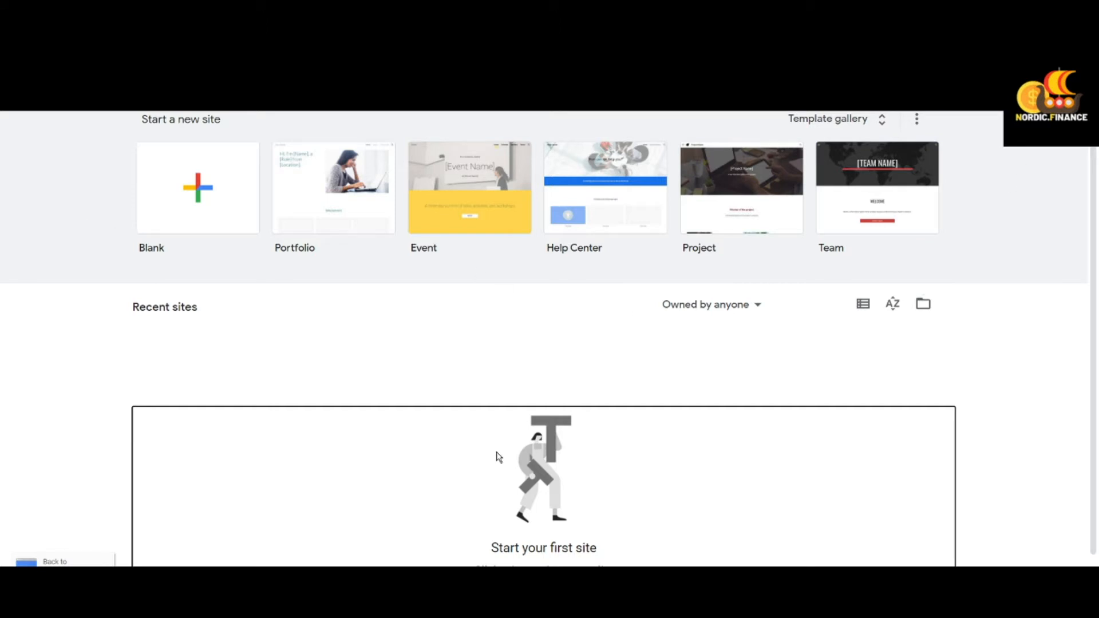
left_click(1031, 78)
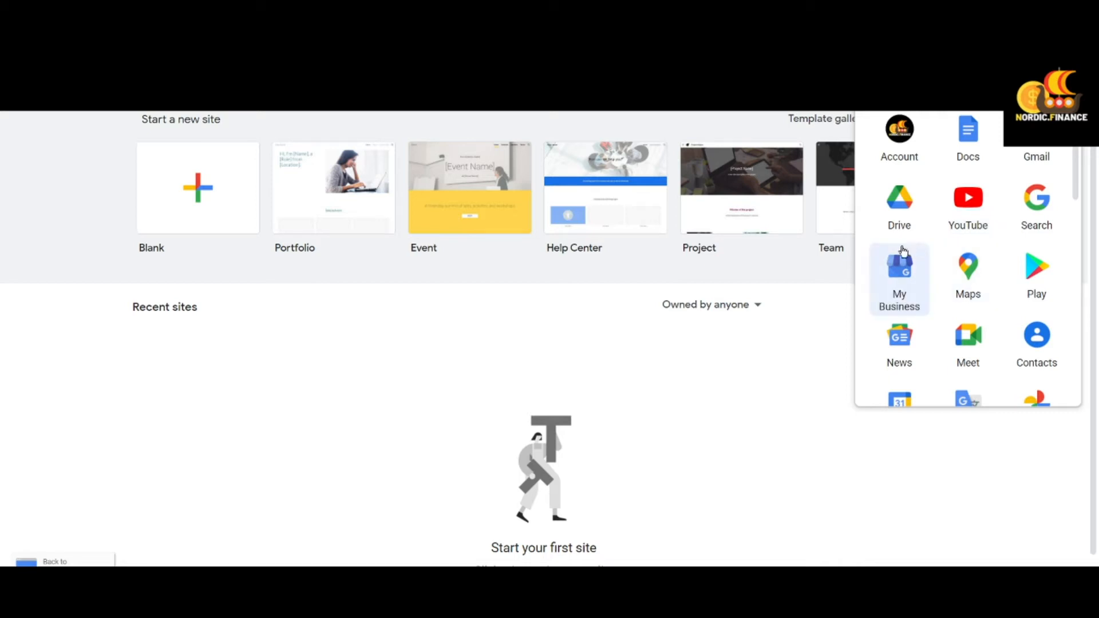
left_click(750, 443)
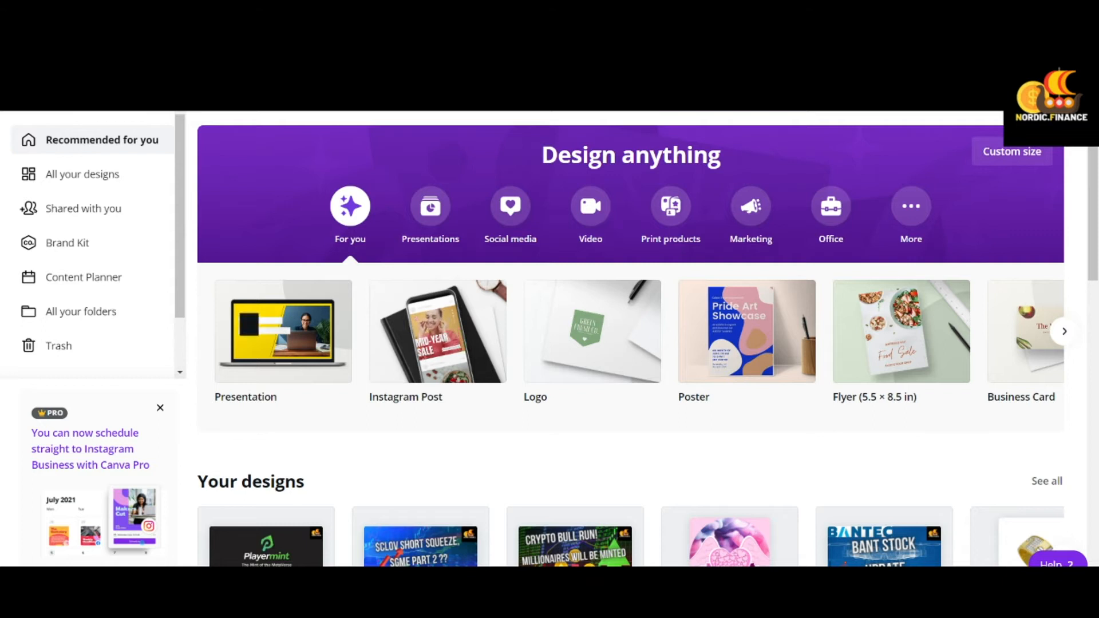
Create a new custom-size design in Canva with a width of 40 px and a height of 40 px.
left_click(1012, 152)
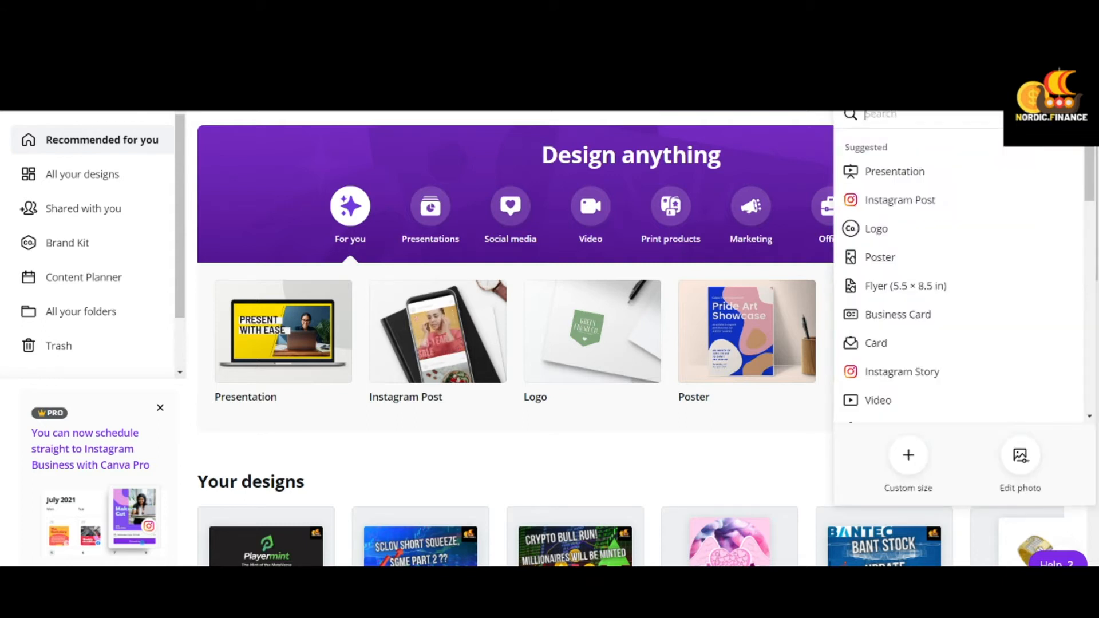
left_click(902, 457)
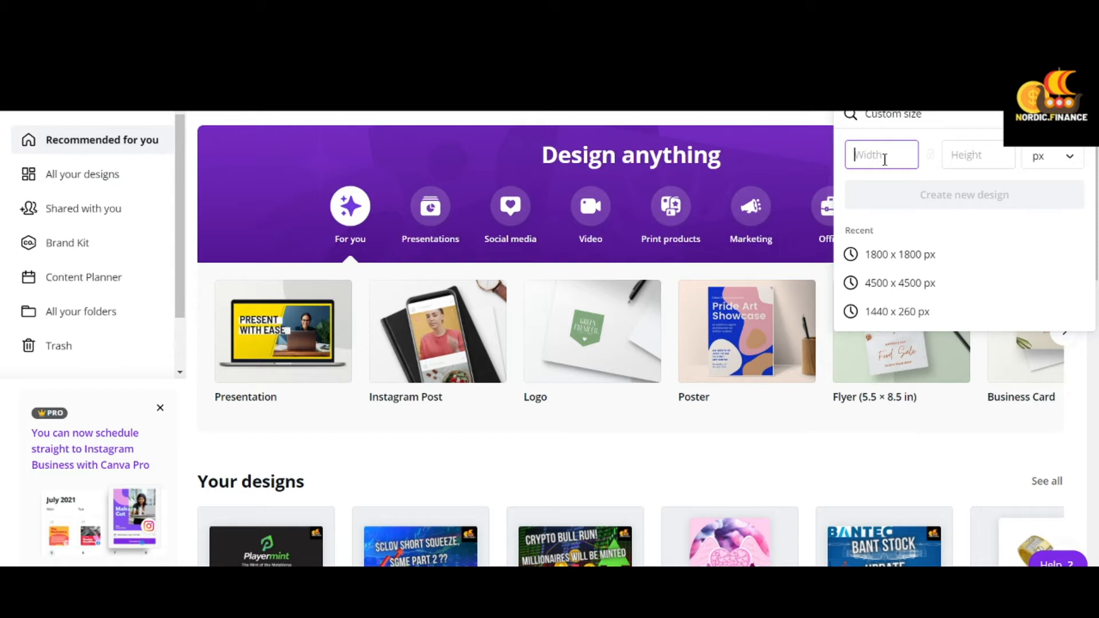
type("40")
left_click(960, 154)
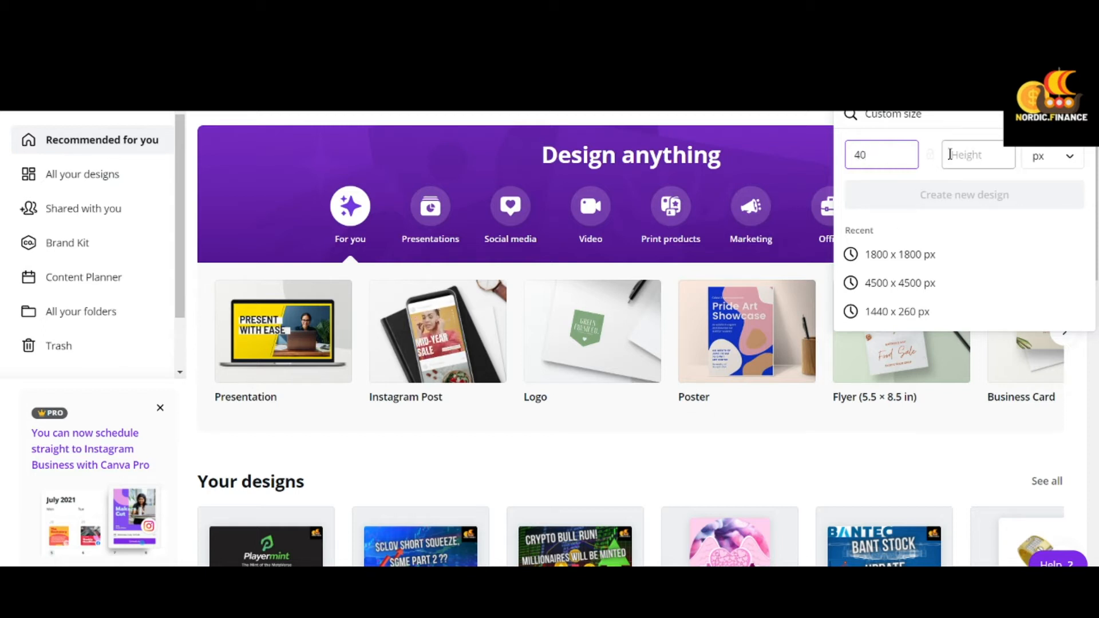
type("40")
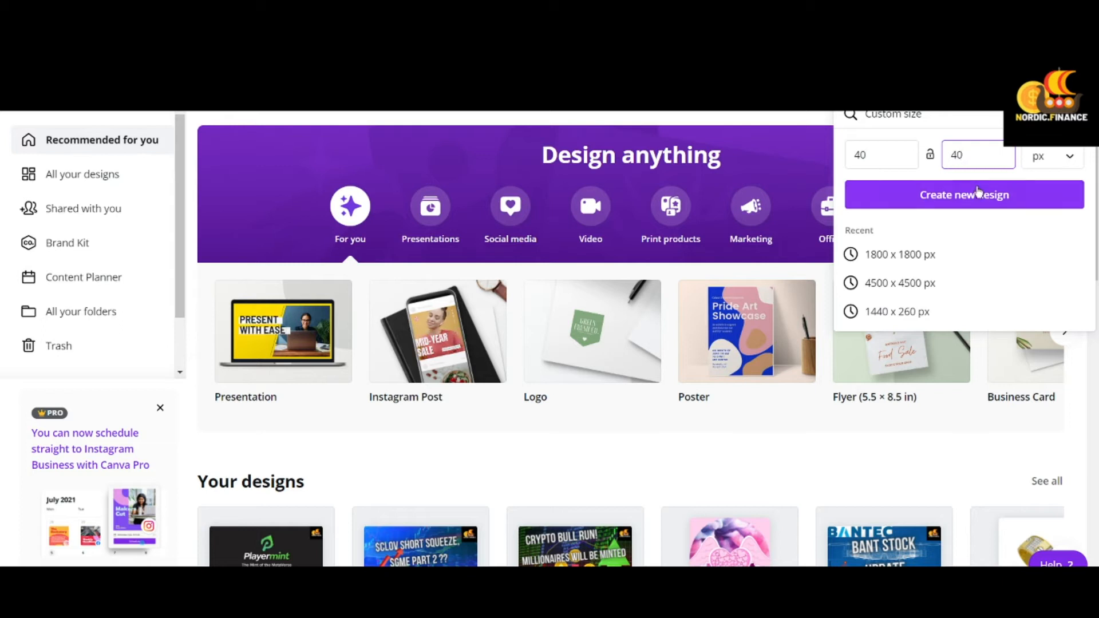
left_click(979, 195)
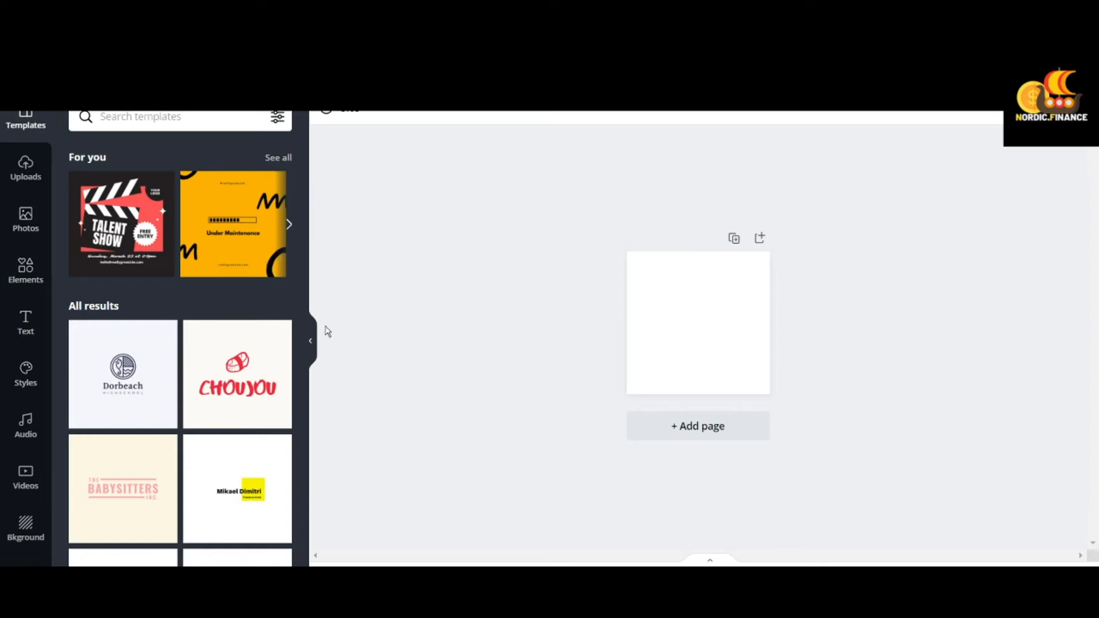
Apply the Dorbeach logo template to the blank page, then enlarge the logo group and centre it on the page.
left_click_drag(302, 305, 296, 370)
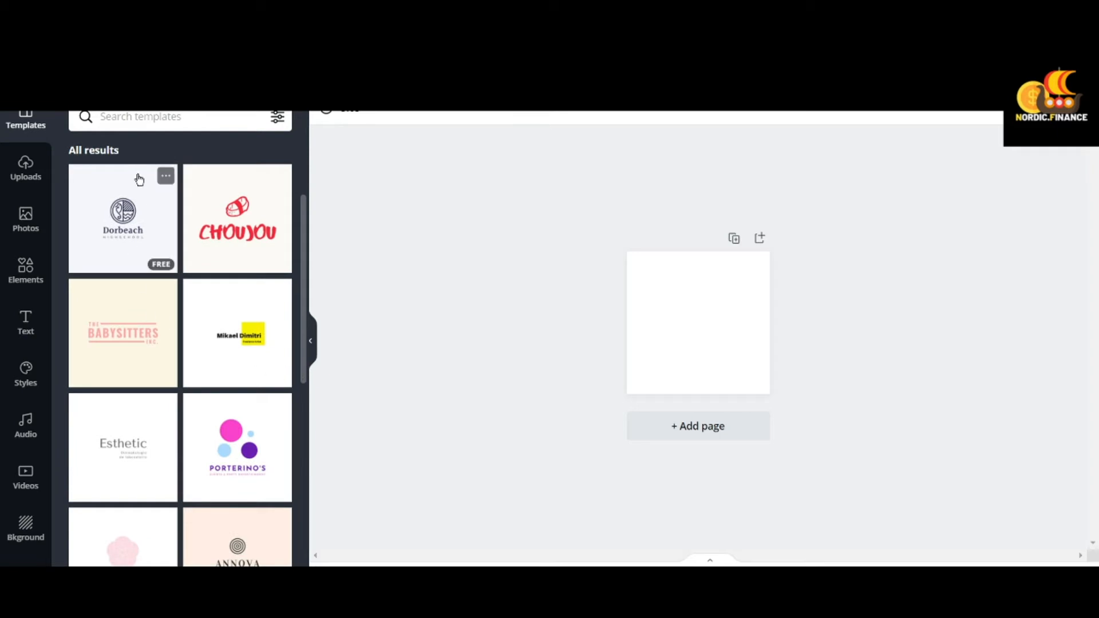
left_click(141, 216)
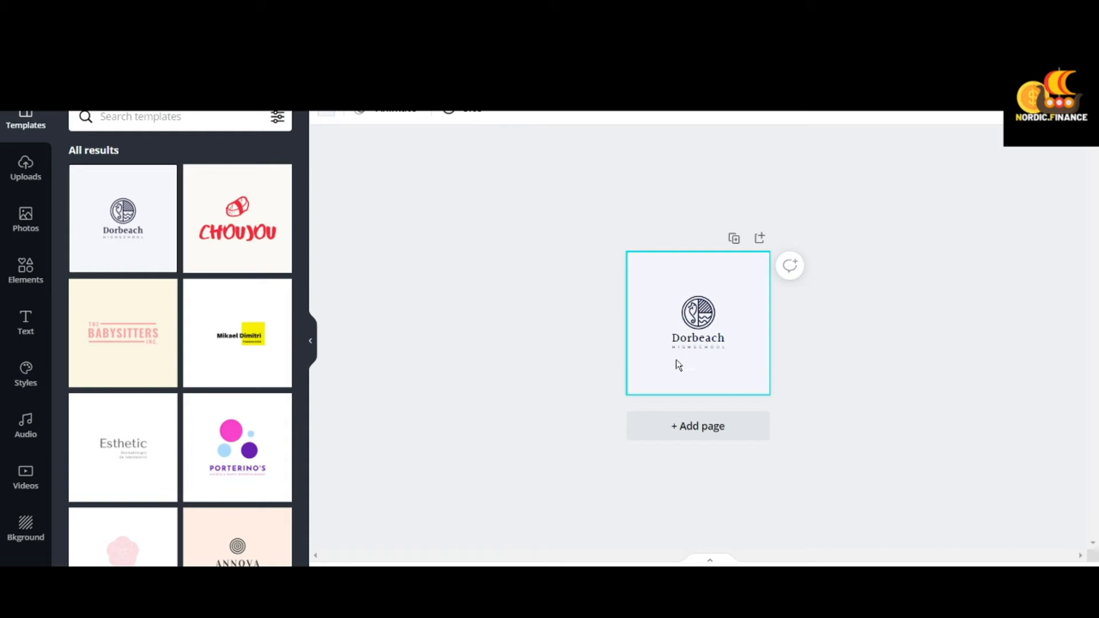
left_click(670, 309)
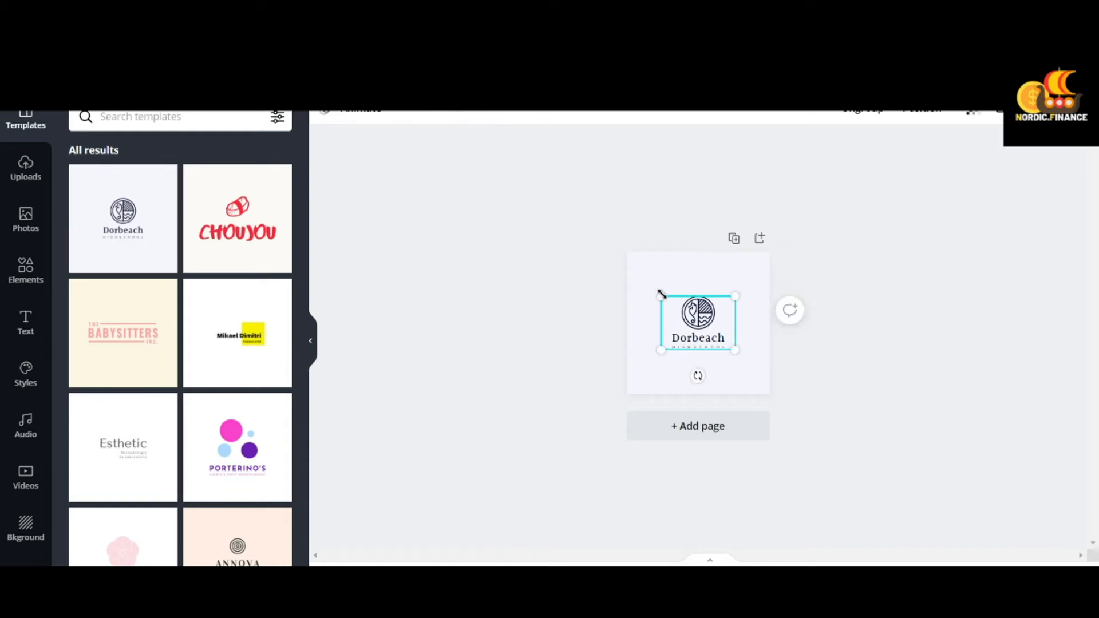
left_click_drag(661, 296, 637, 269)
left_click_drag(681, 309, 695, 319)
left_click(526, 295)
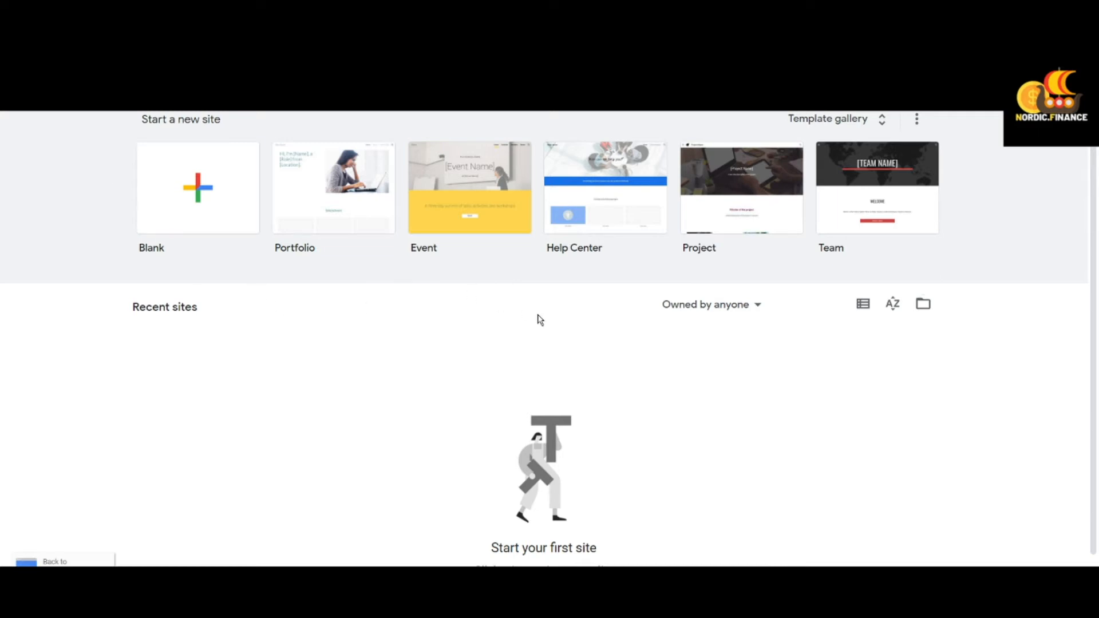
Create a blank site in Google Sites, skipping the introductory tour, and apply the Diplomat theme.
left_click(238, 203)
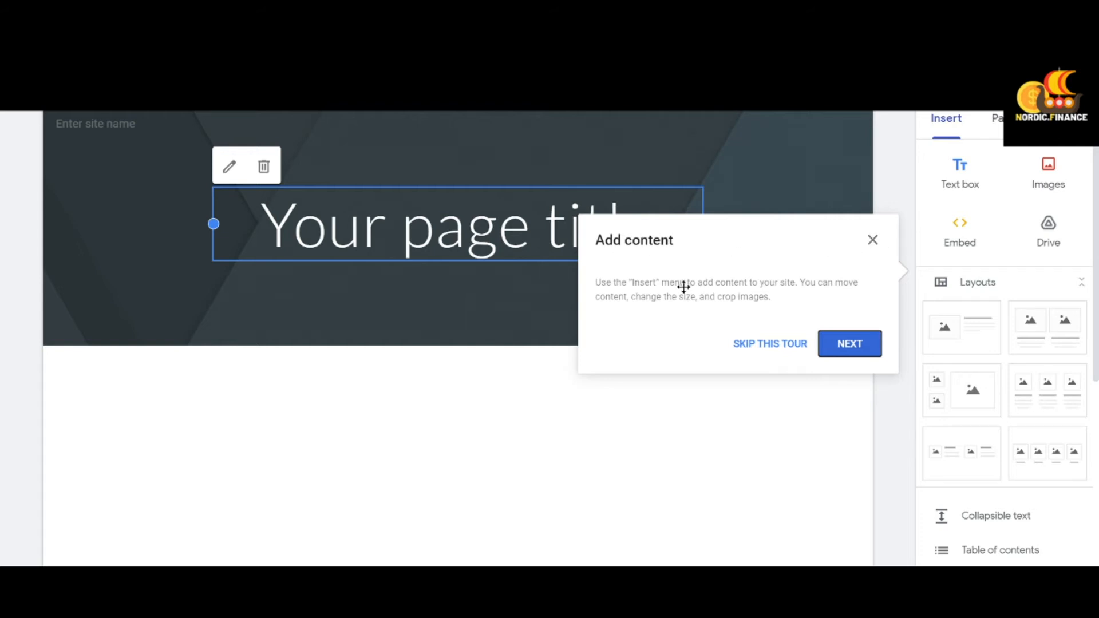
left_click(796, 345)
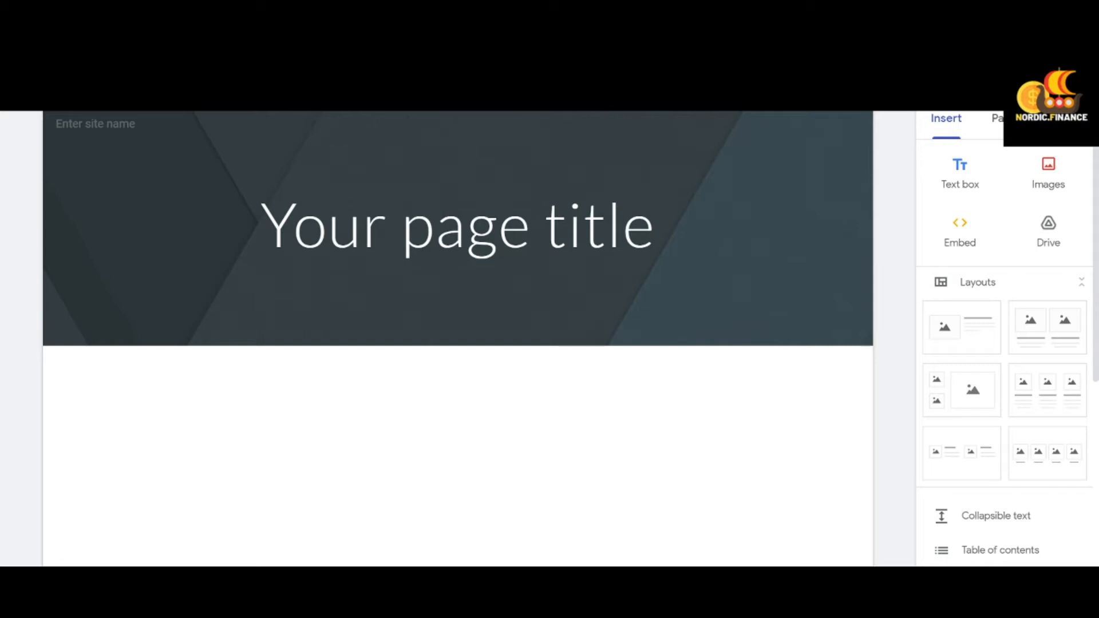
left_click(1063, 119)
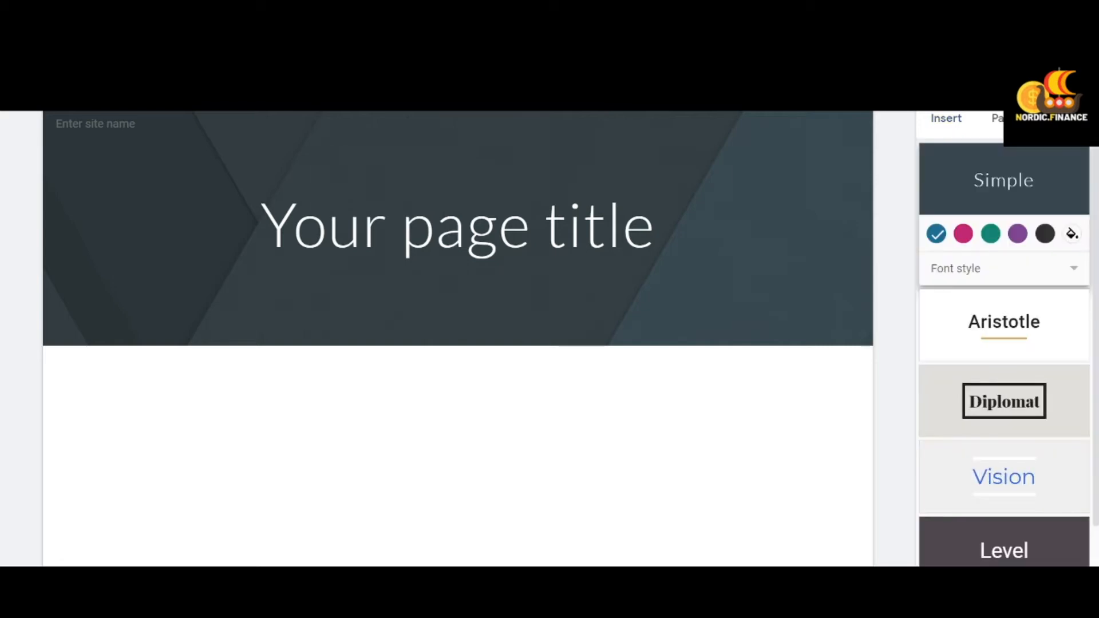
left_click(1015, 399)
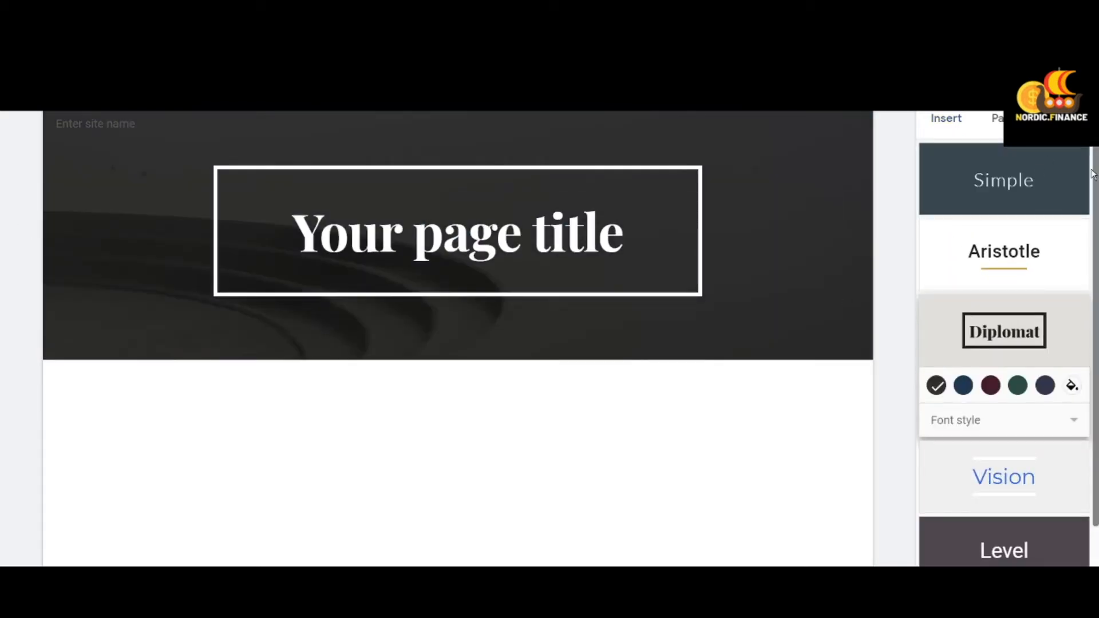
Insert a table of contents below the page header, dismissing the image carousel option.
left_click(954, 126)
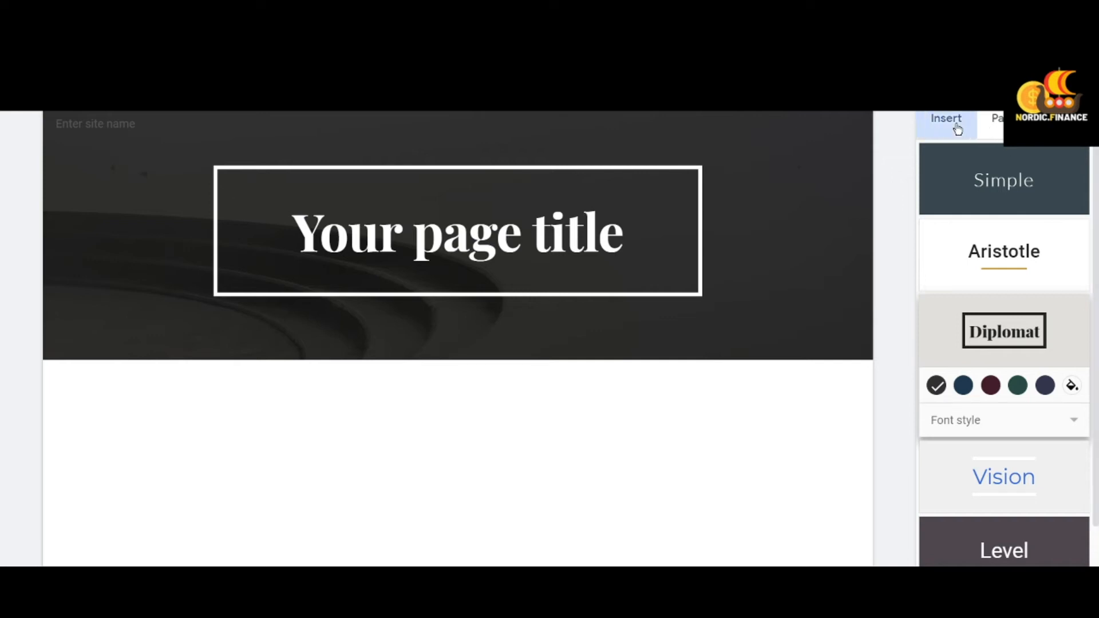
left_click_drag(1097, 330, 1096, 444)
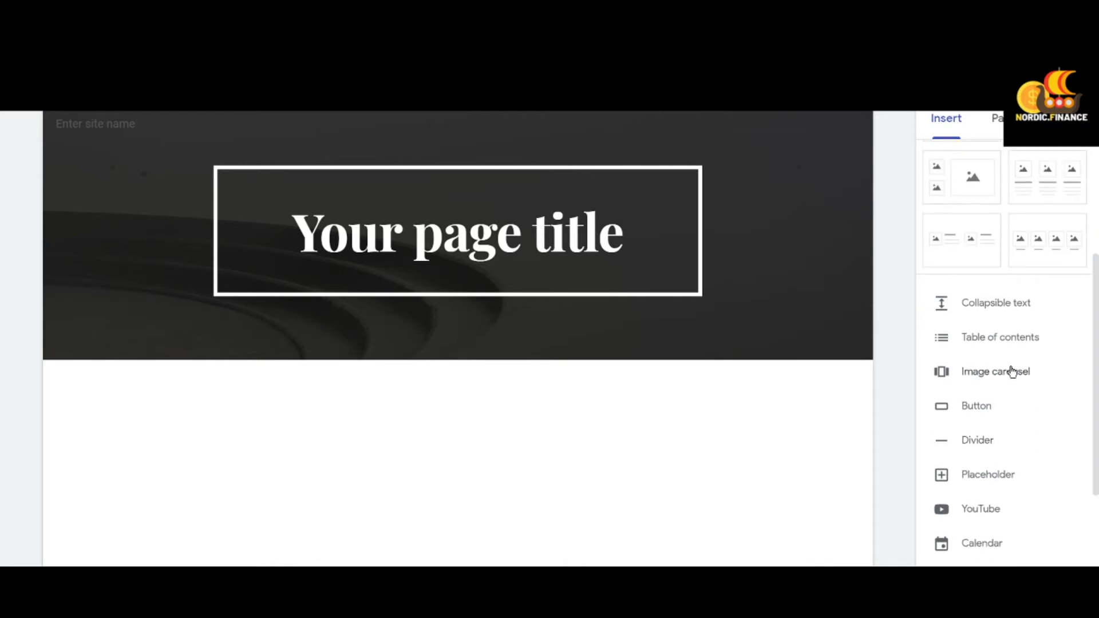
left_click(942, 373)
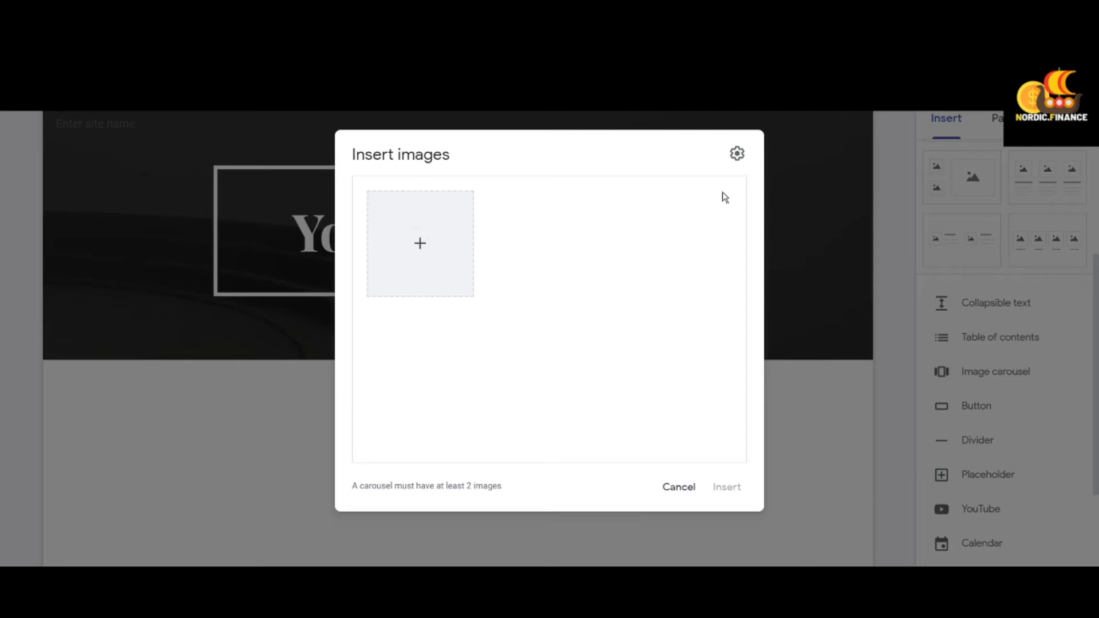
left_click(689, 487)
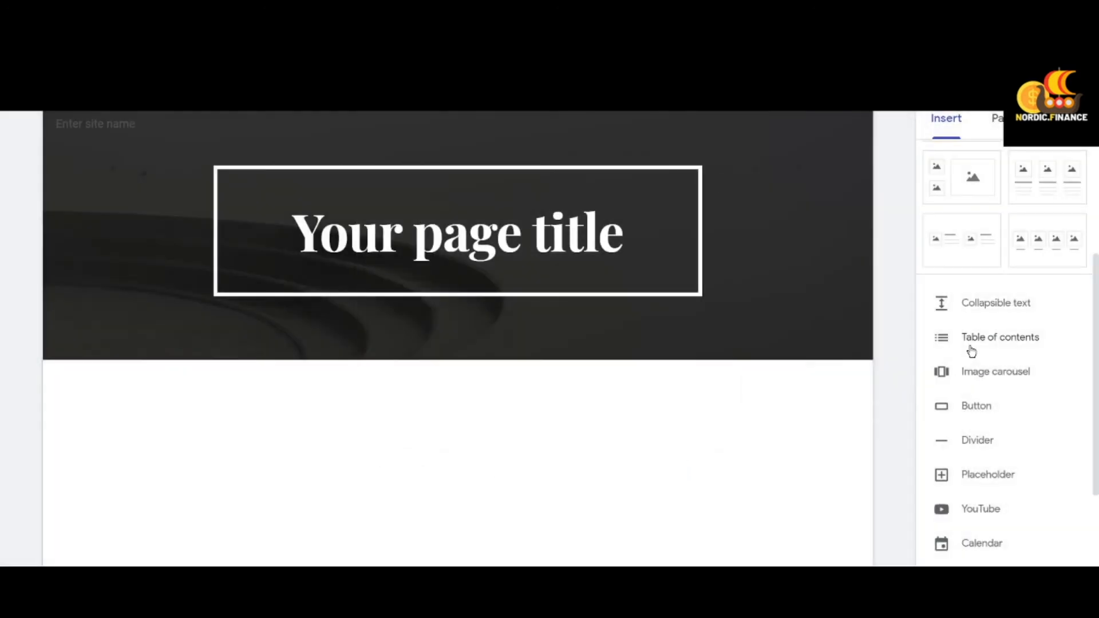
left_click(969, 341)
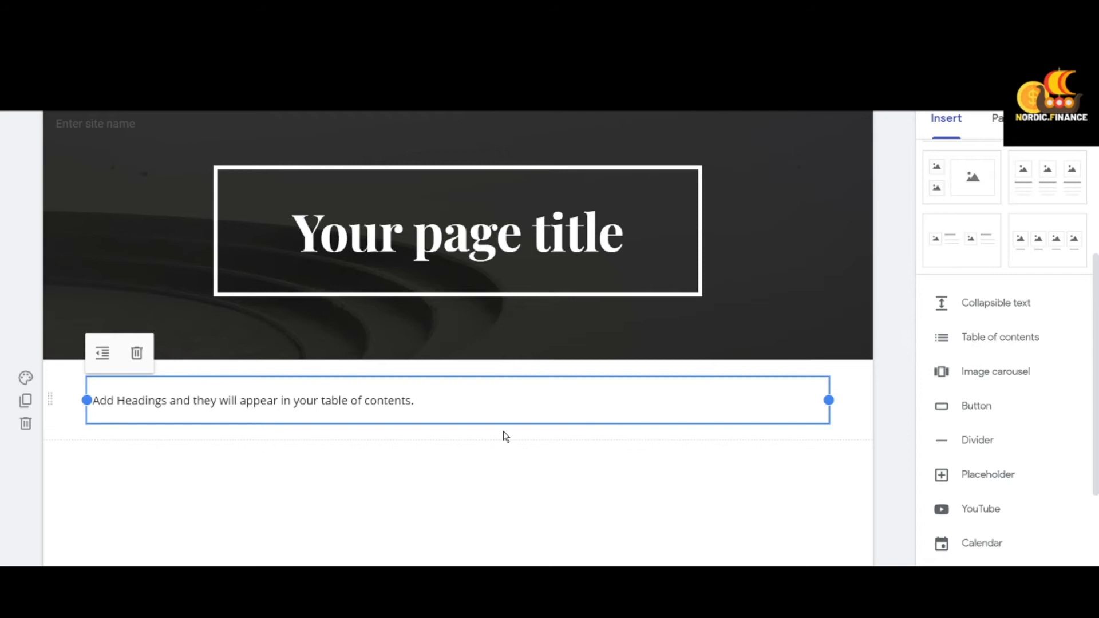
Add a collapsible text block below the table of contents and enter the heading "Project 1".
left_click(952, 314)
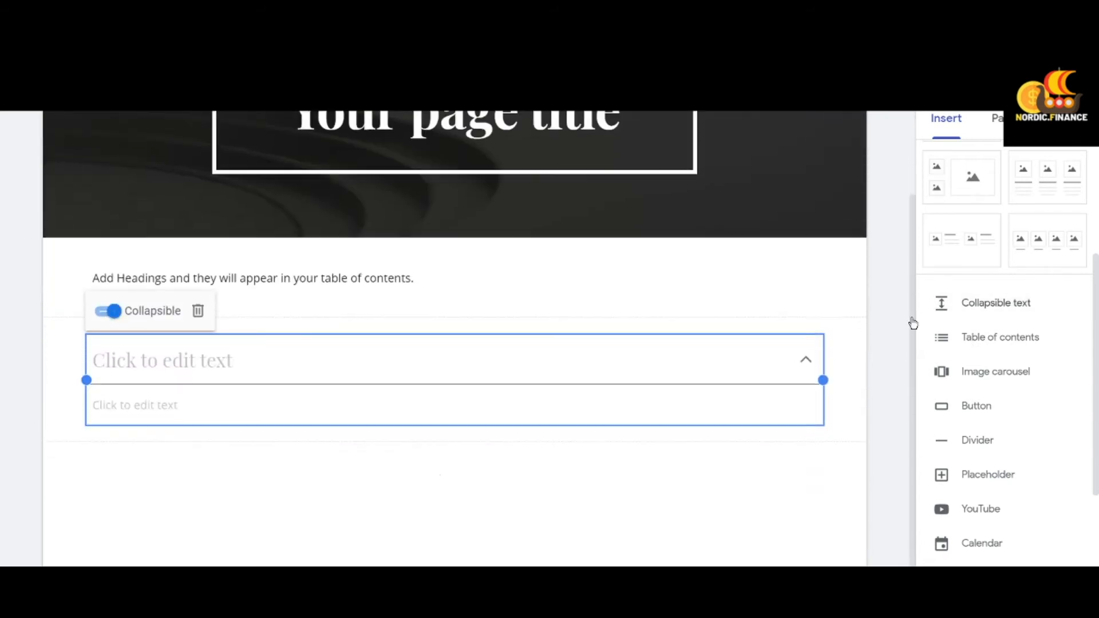
left_click(451, 366)
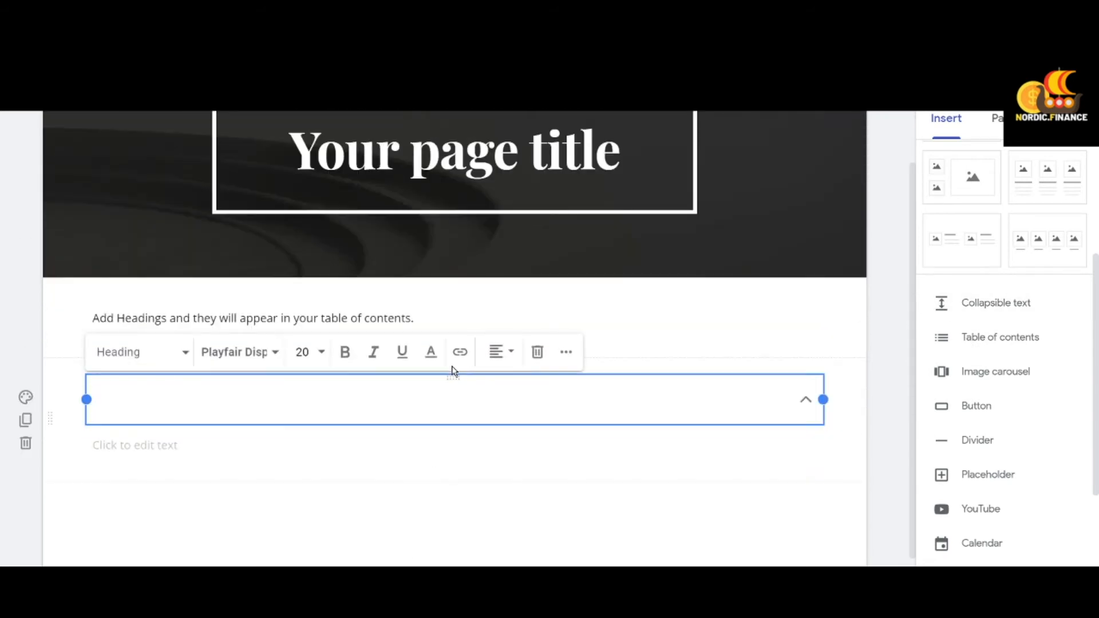
type("Project ")
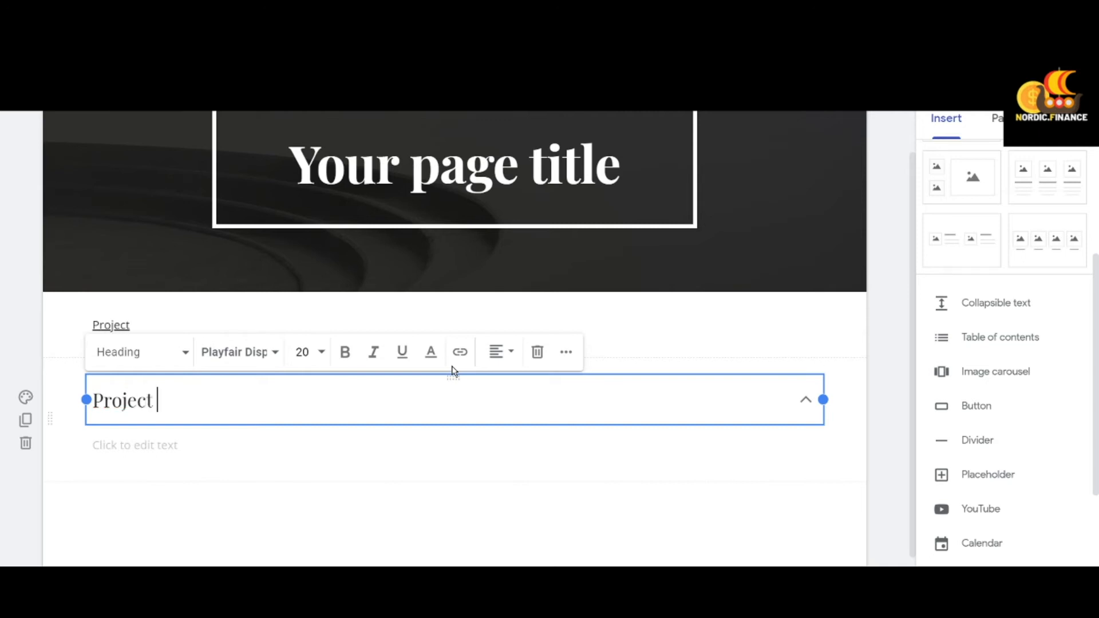
type("1")
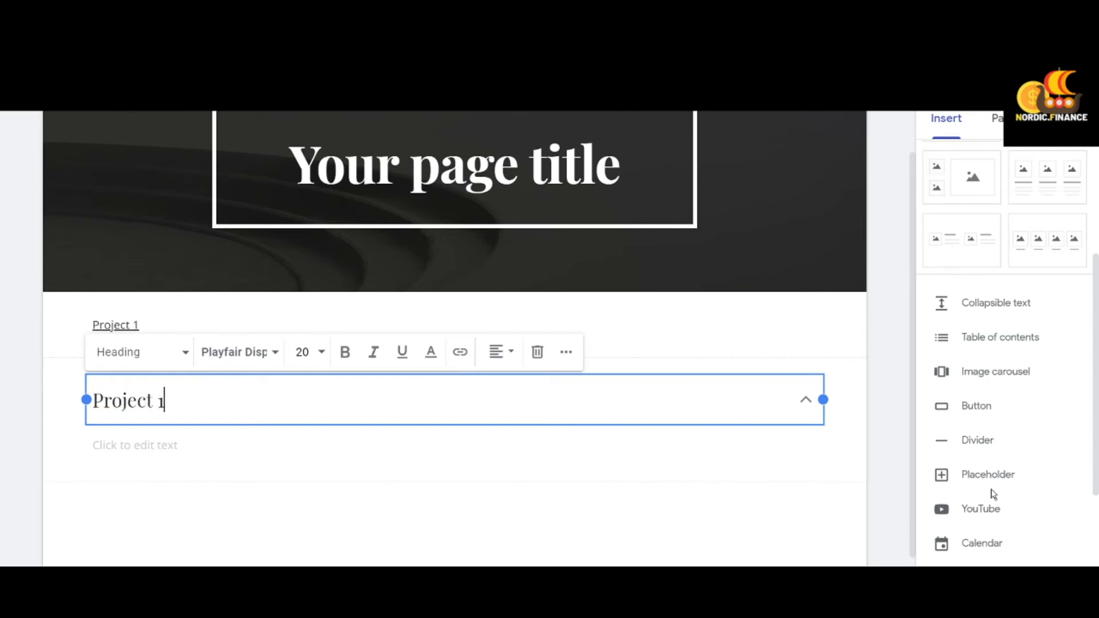
Search YouTube for "nordic finance" and insert the "Playermint: Exclusive Interview" video below the Project 1 section.
left_click(980, 509)
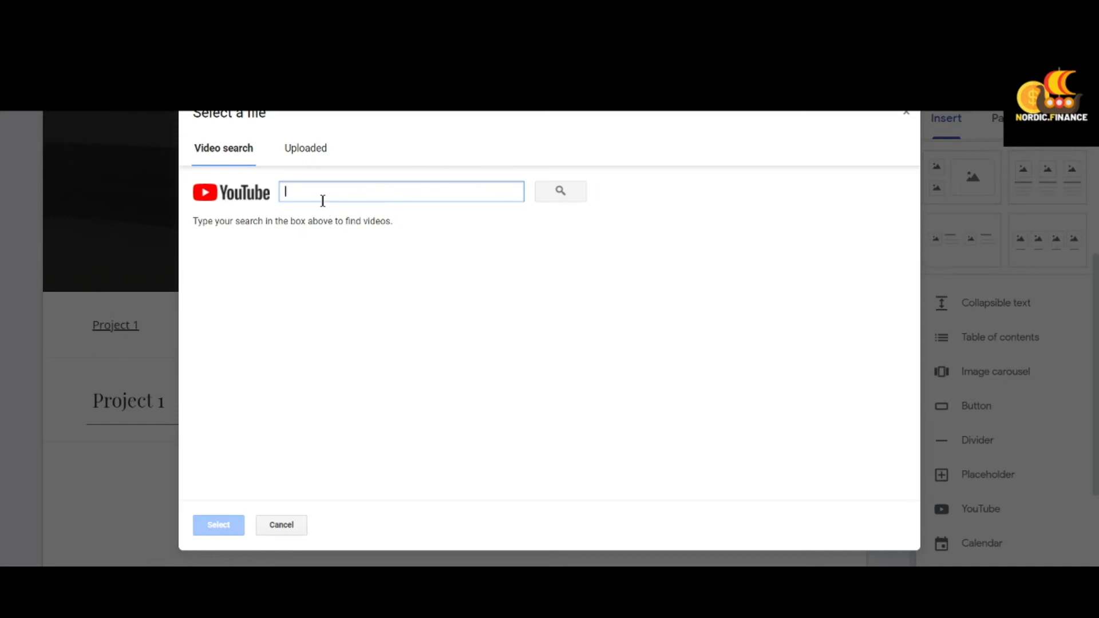
type("nddric")
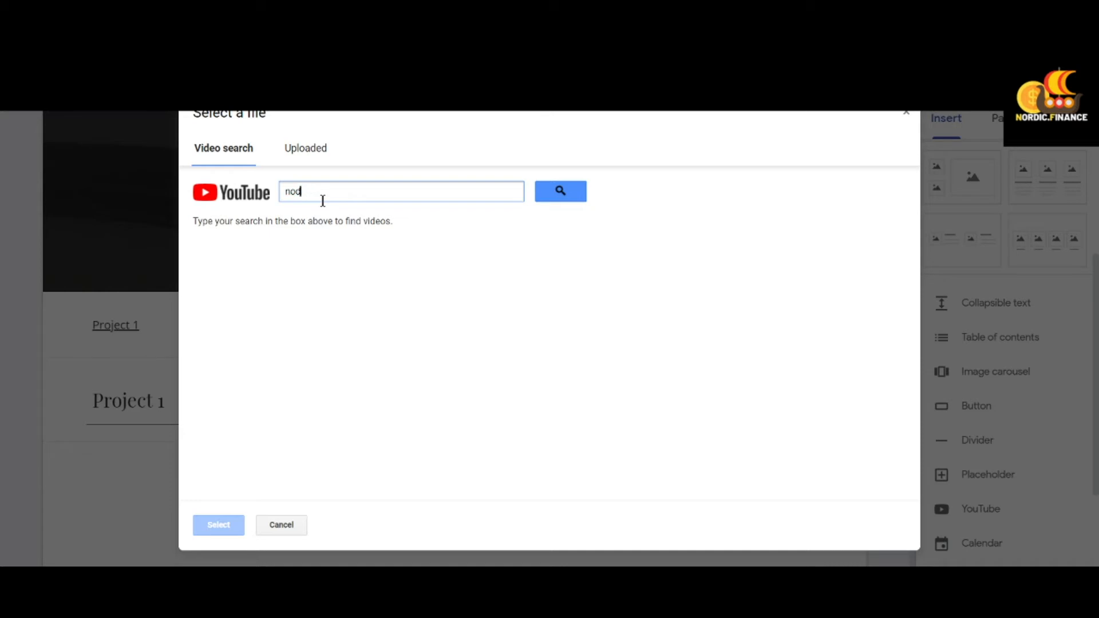
type("dic finance")
key("Return")
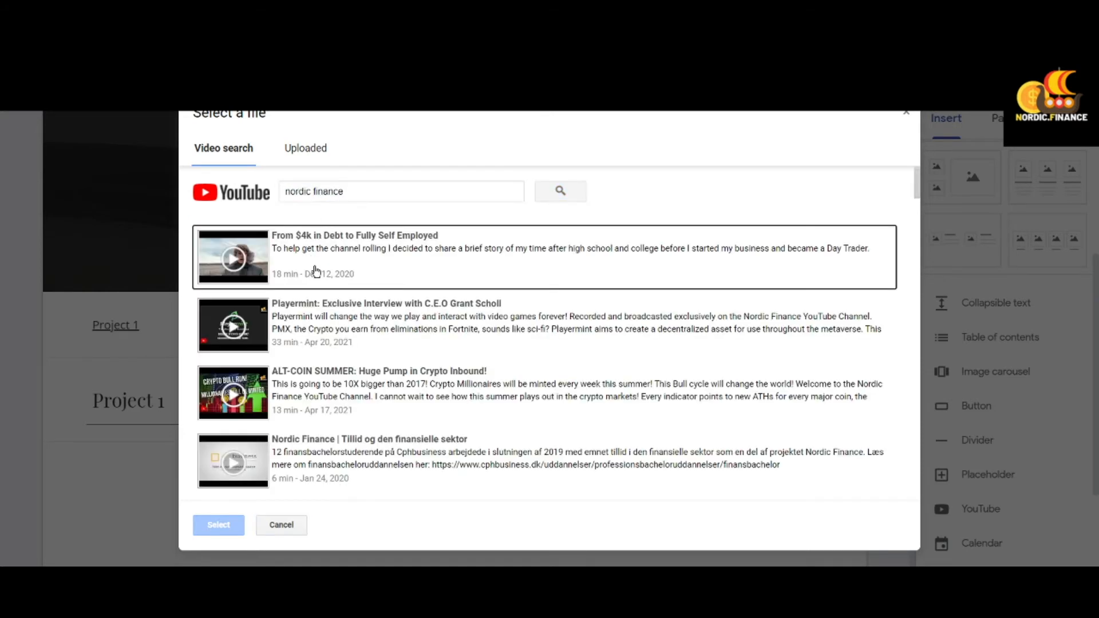
left_click(237, 344)
left_click(217, 524)
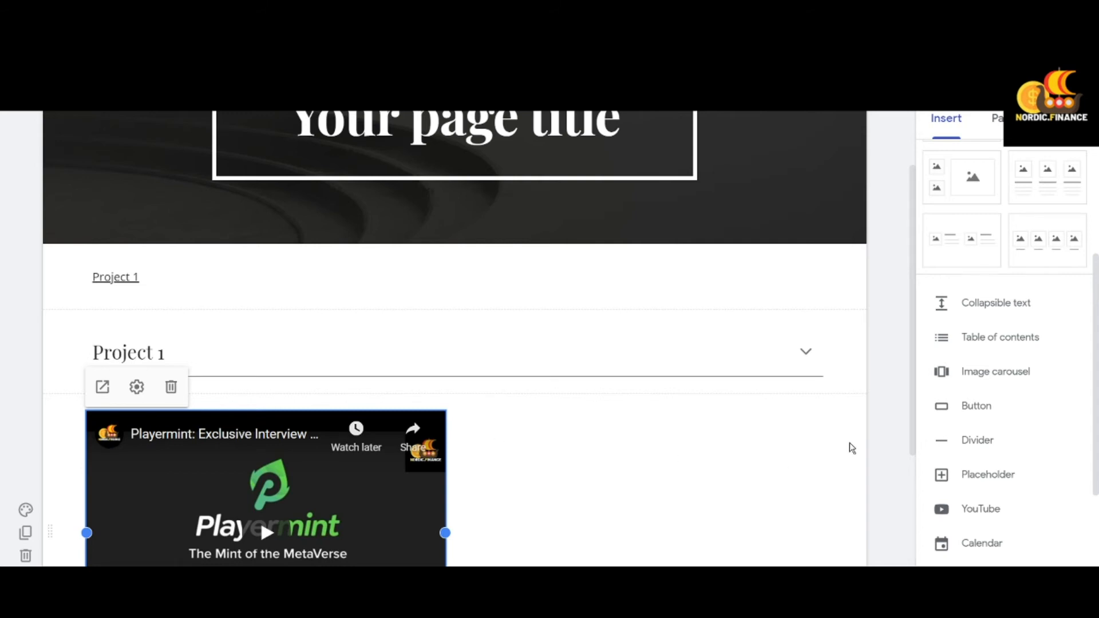
Look through the calendars, Docs files and Slides presentations available for embedding without inserting any of them.
left_click_drag(914, 448, 914, 515)
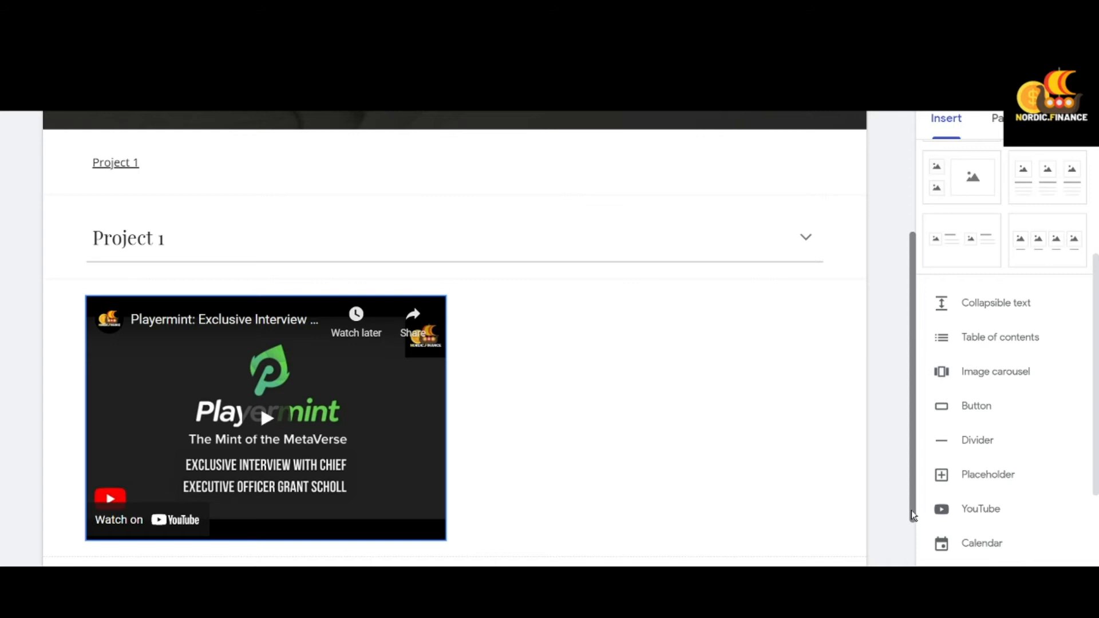
scroll(964, 509, "down", 2)
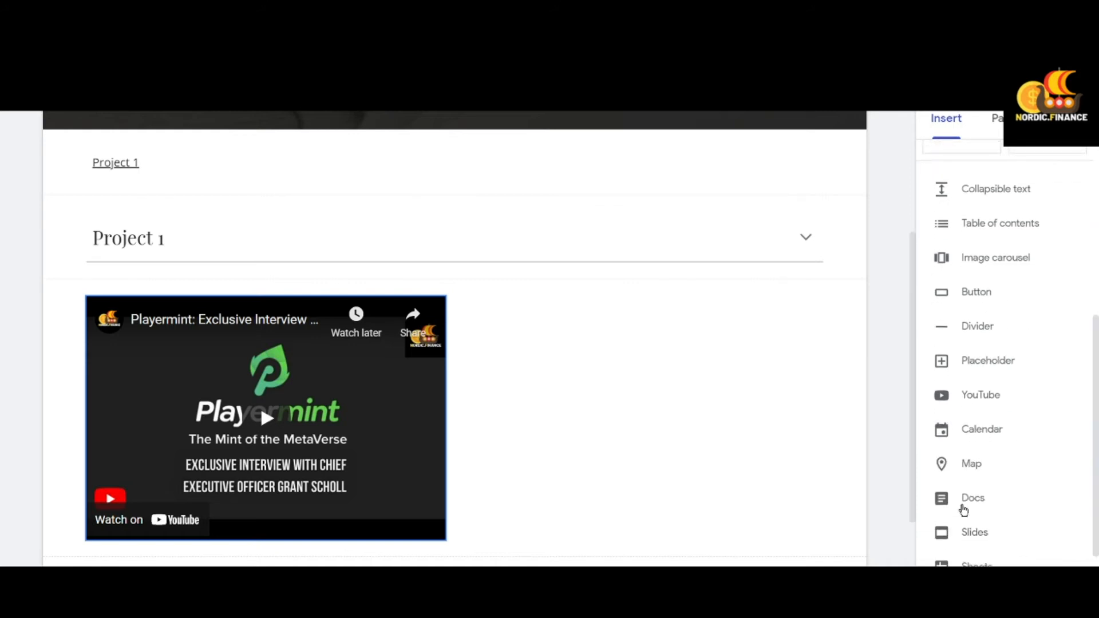
scroll(913, 484, "down", 2)
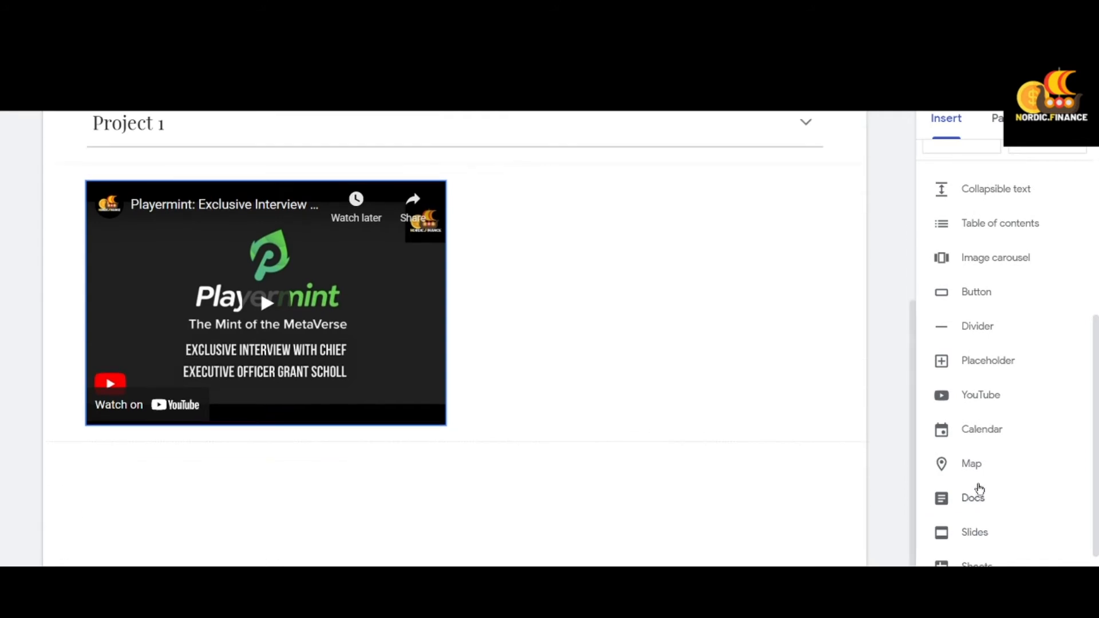
left_click(1003, 437)
left_click(938, 433)
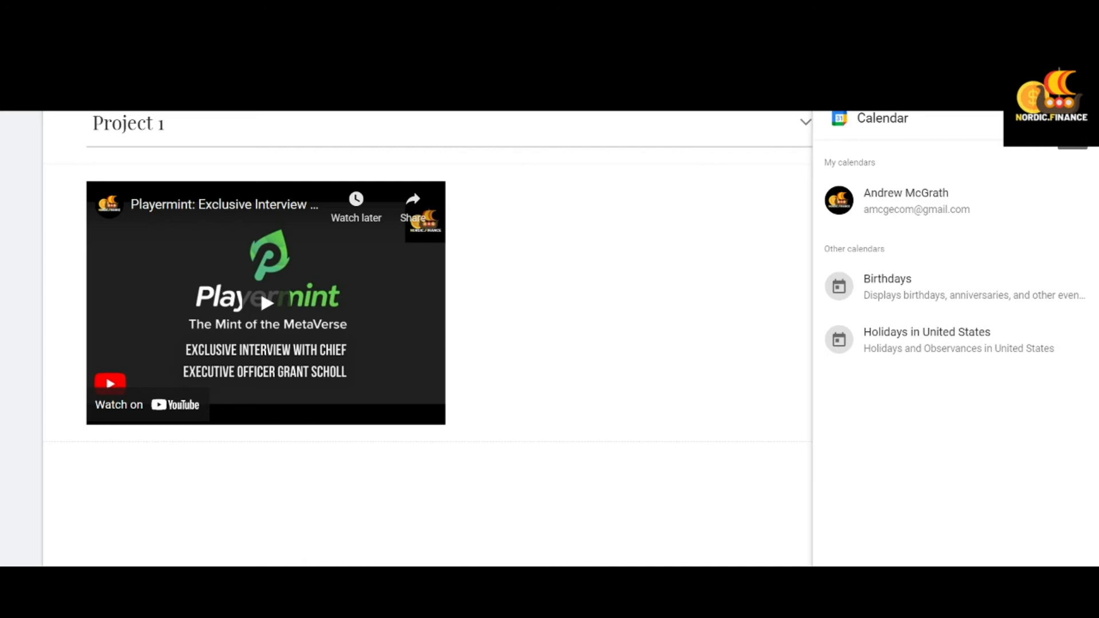
left_click(1073, 118)
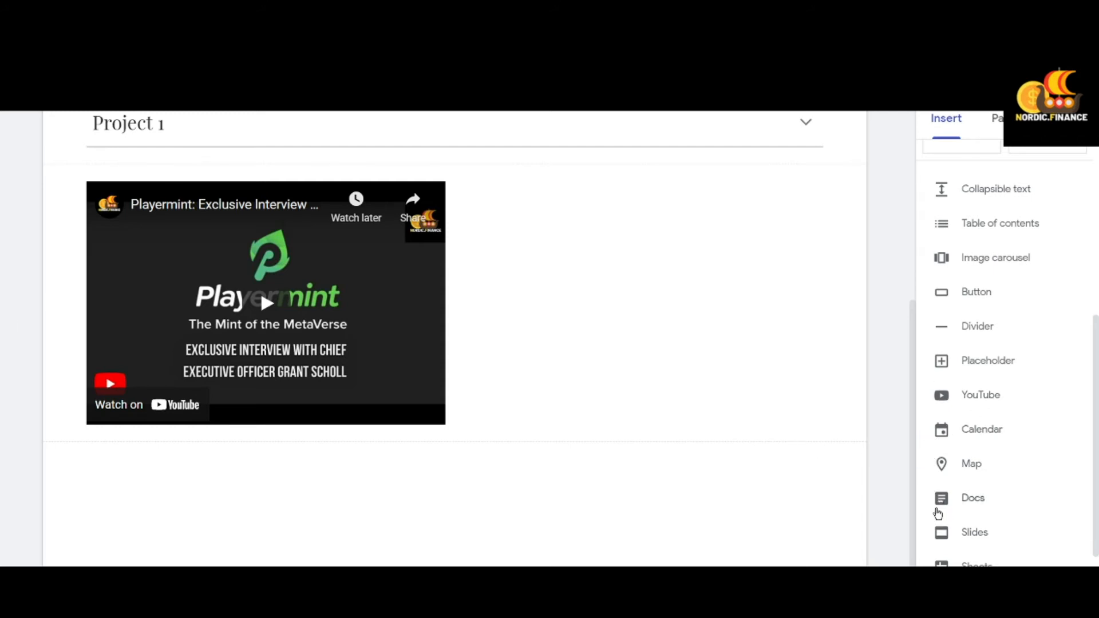
left_click(939, 503)
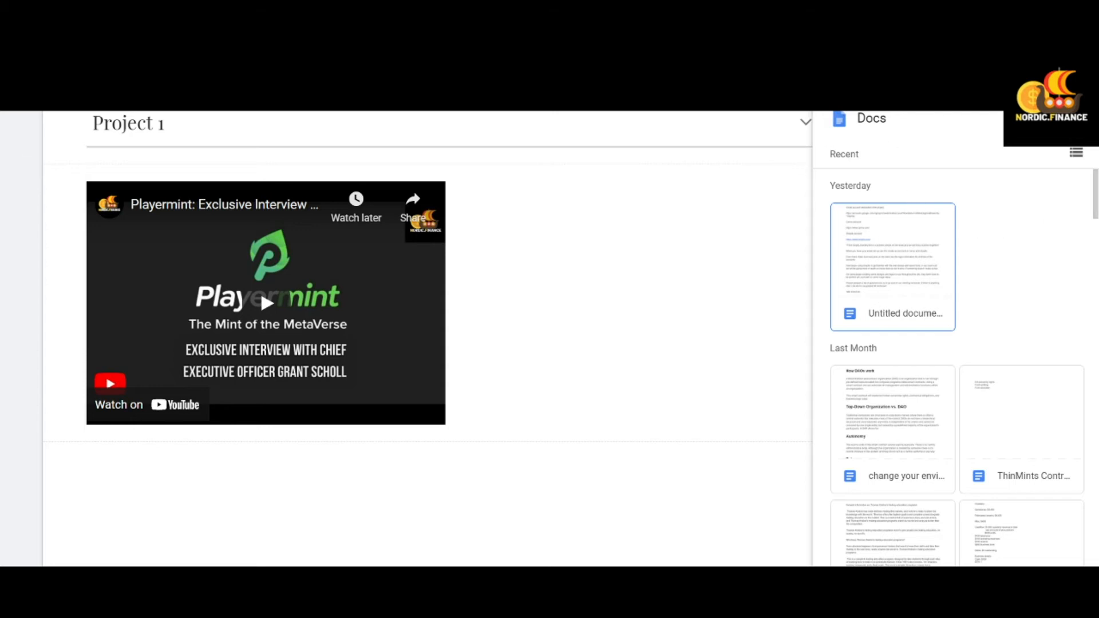
left_click(1076, 119)
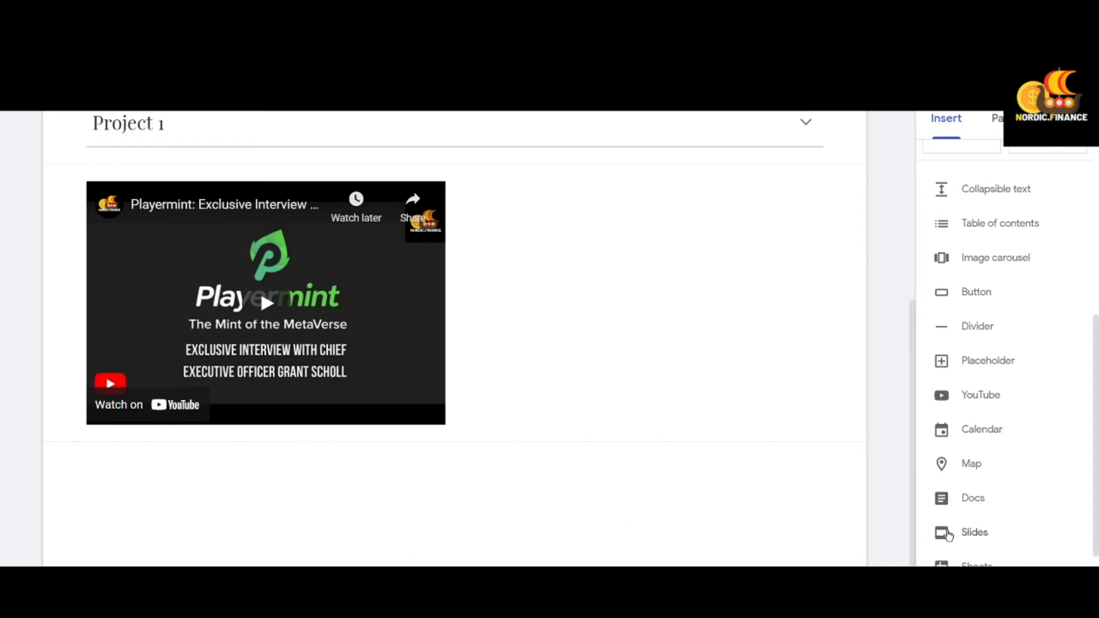
left_click(948, 535)
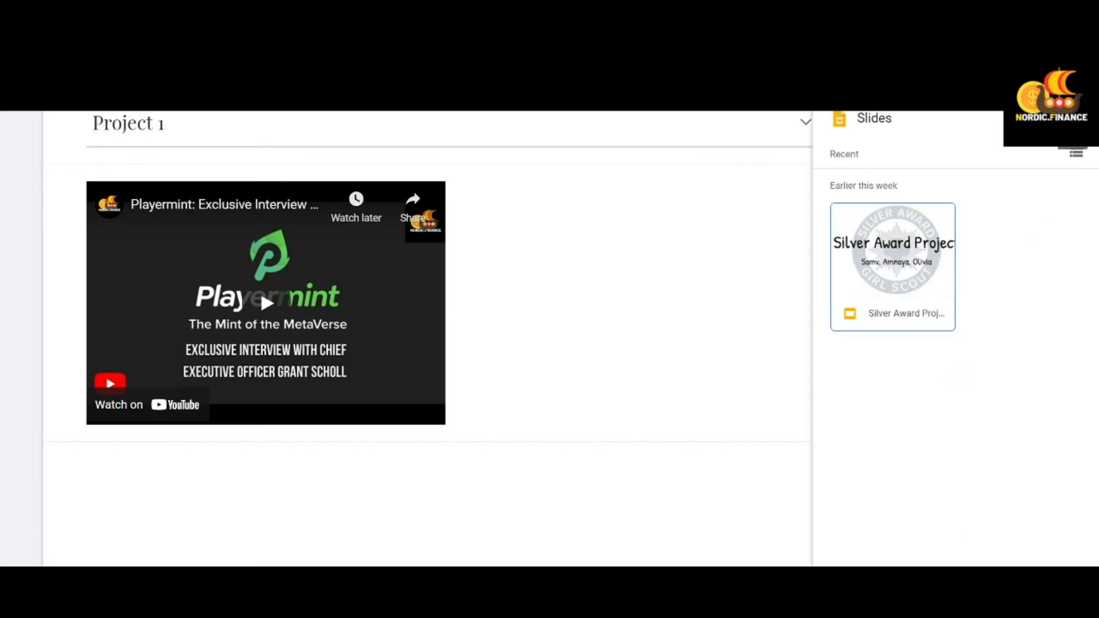
left_click(1072, 119)
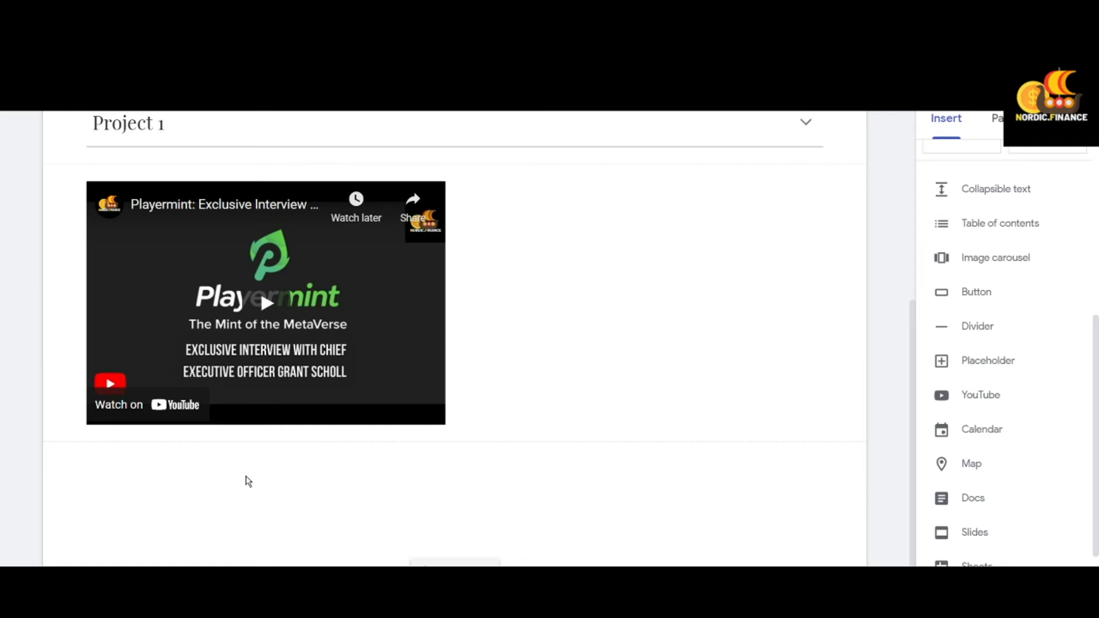
Replace the header's page title with "Nordic Finance YouTube", using the spelling suggestion to correct "Finance".
left_click_drag(915, 461, 944, 213)
left_click(597, 229)
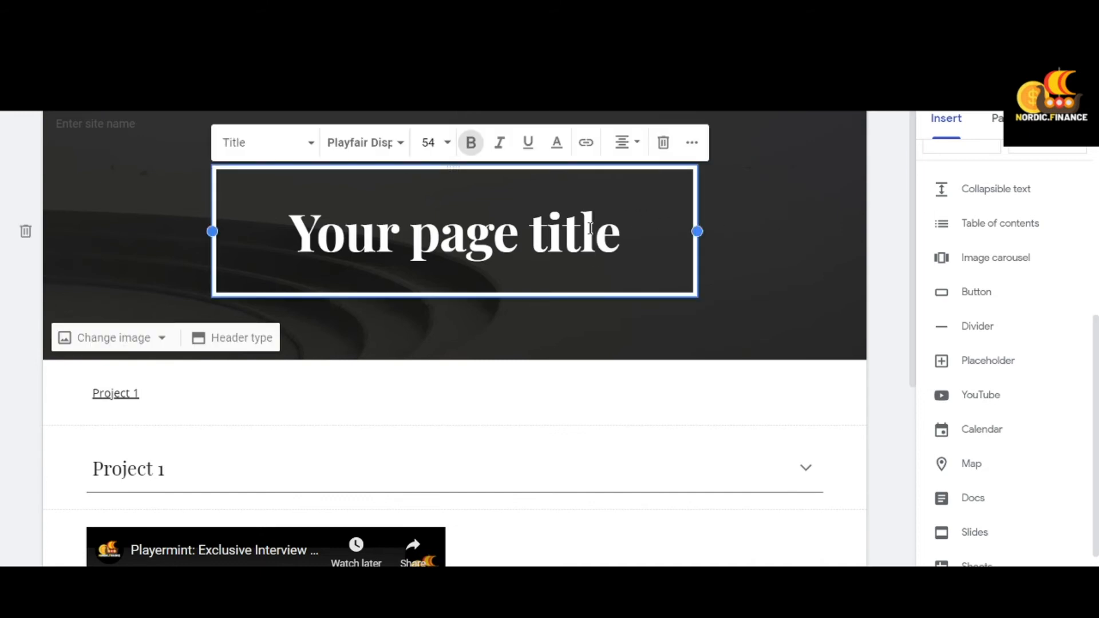
left_click_drag(627, 231, 298, 220)
type("Nordi")
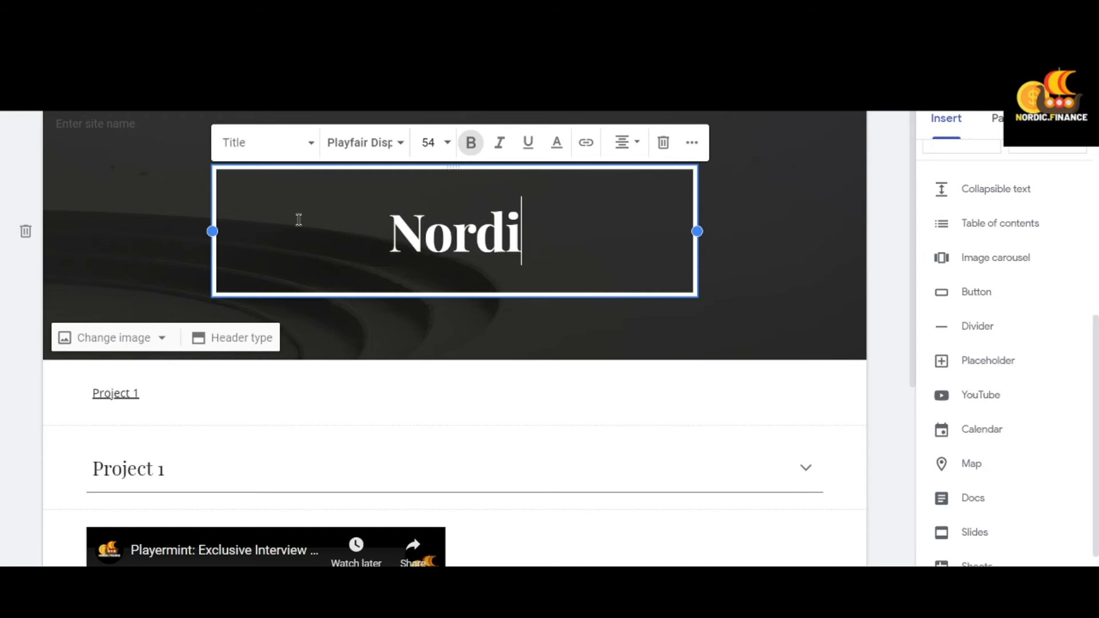
type("c FIinance")
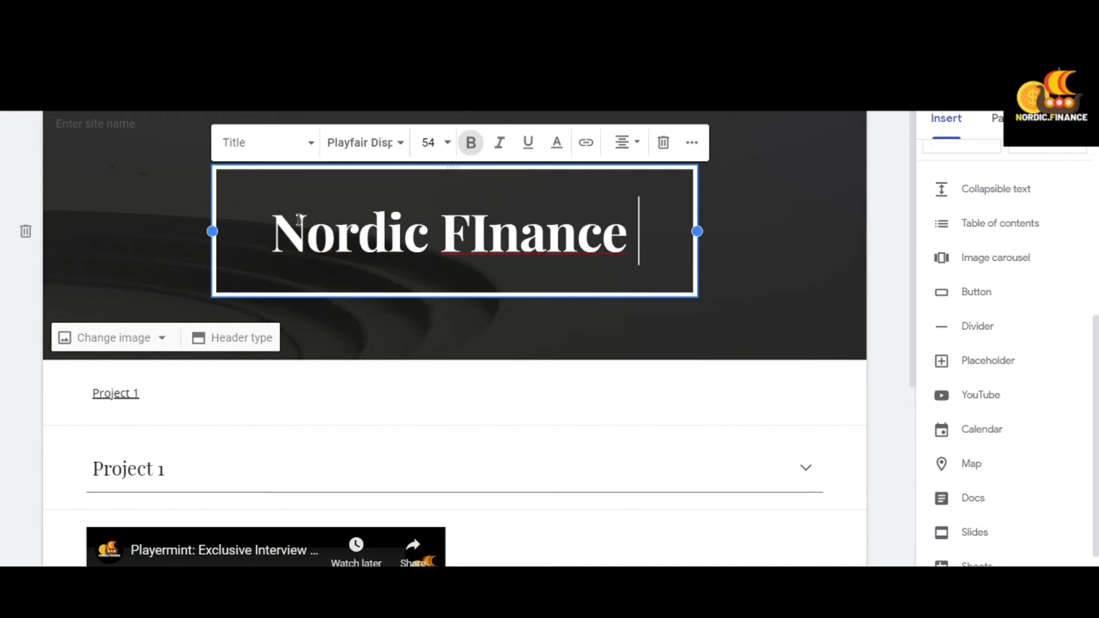
key("Return")
type("YouTube")
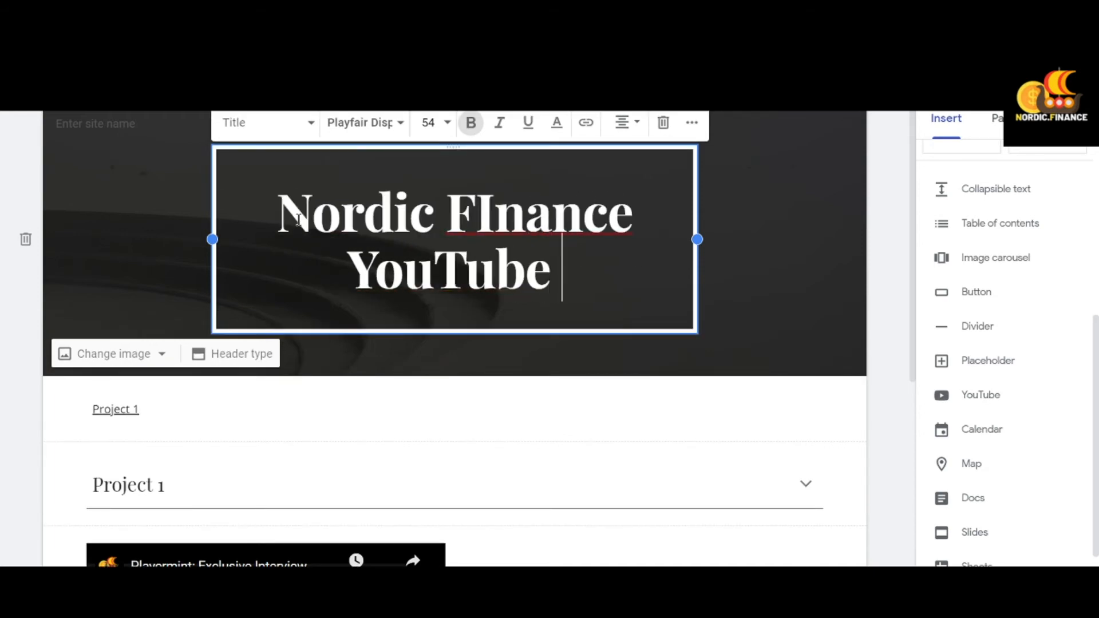
right_click(483, 223)
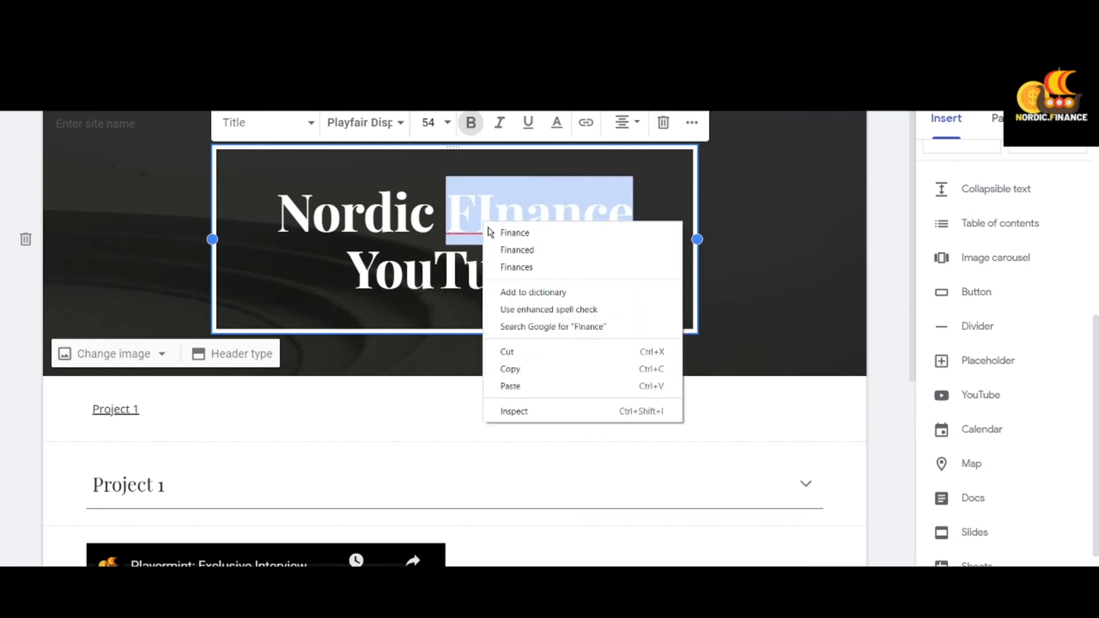
left_click(499, 233)
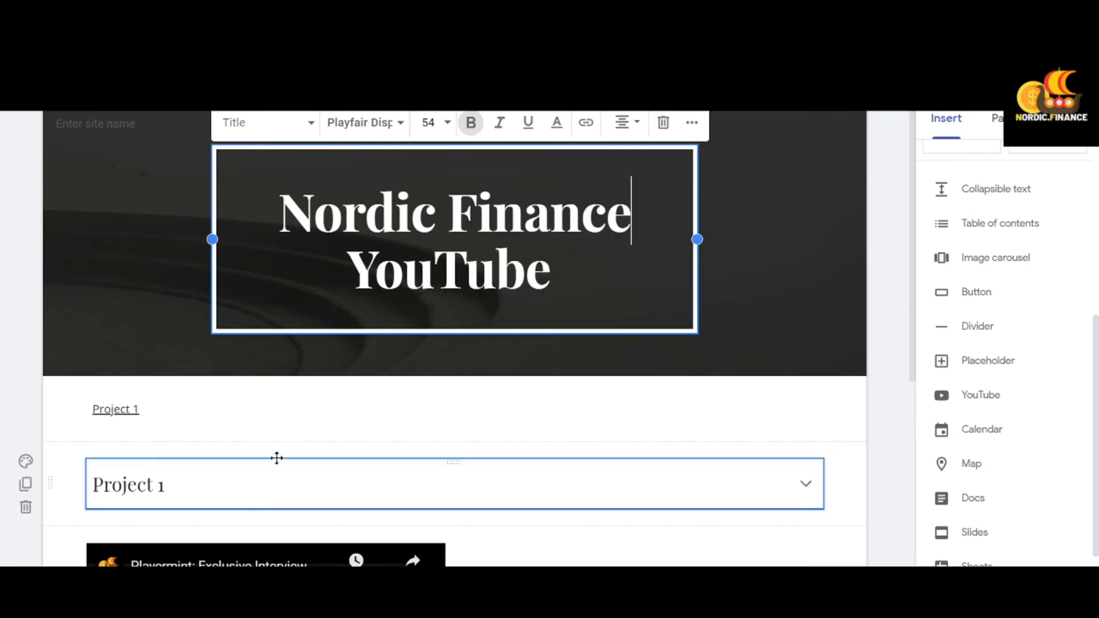
Center the Playermint video horizontally in its section below Project 1.
left_click_drag(913, 364, 911, 526)
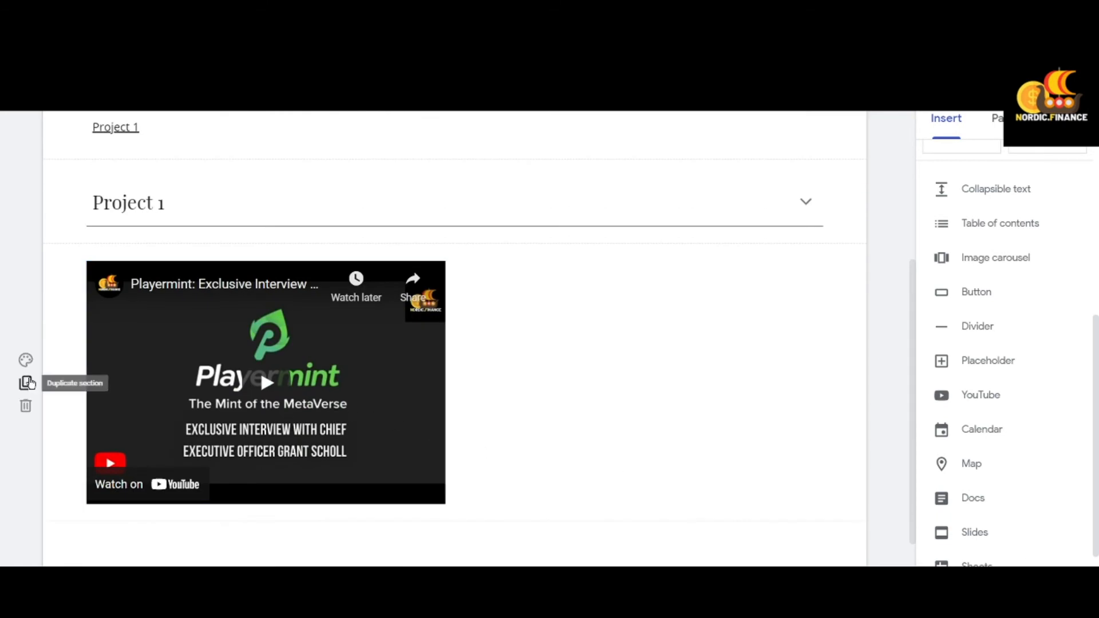
left_click_drag(257, 369, 448, 367)
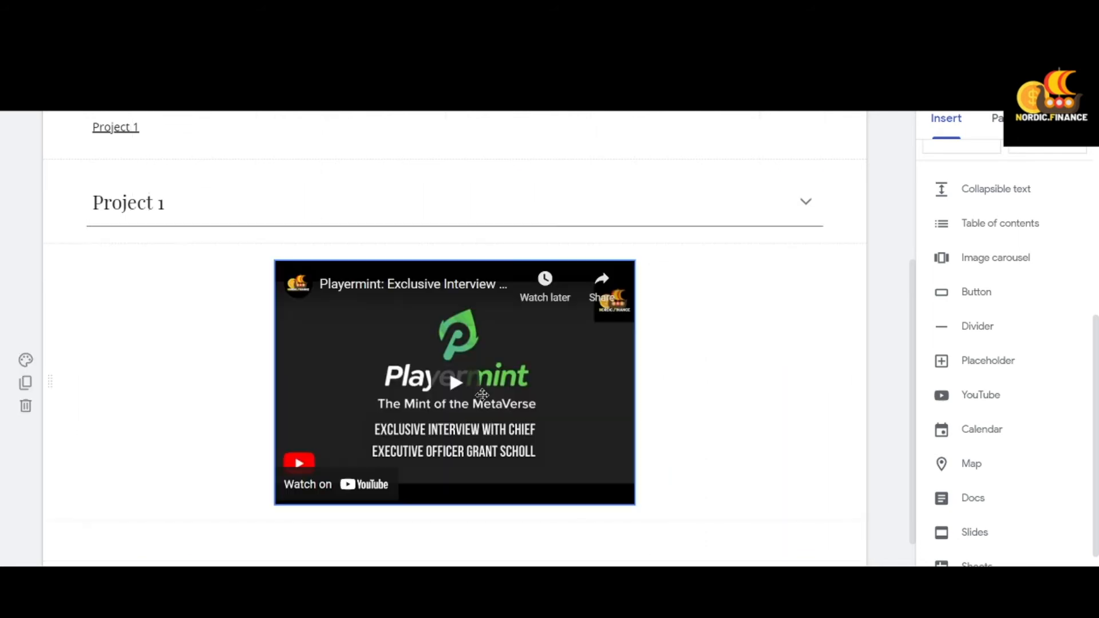
scroll(1096, 334, "down", 2)
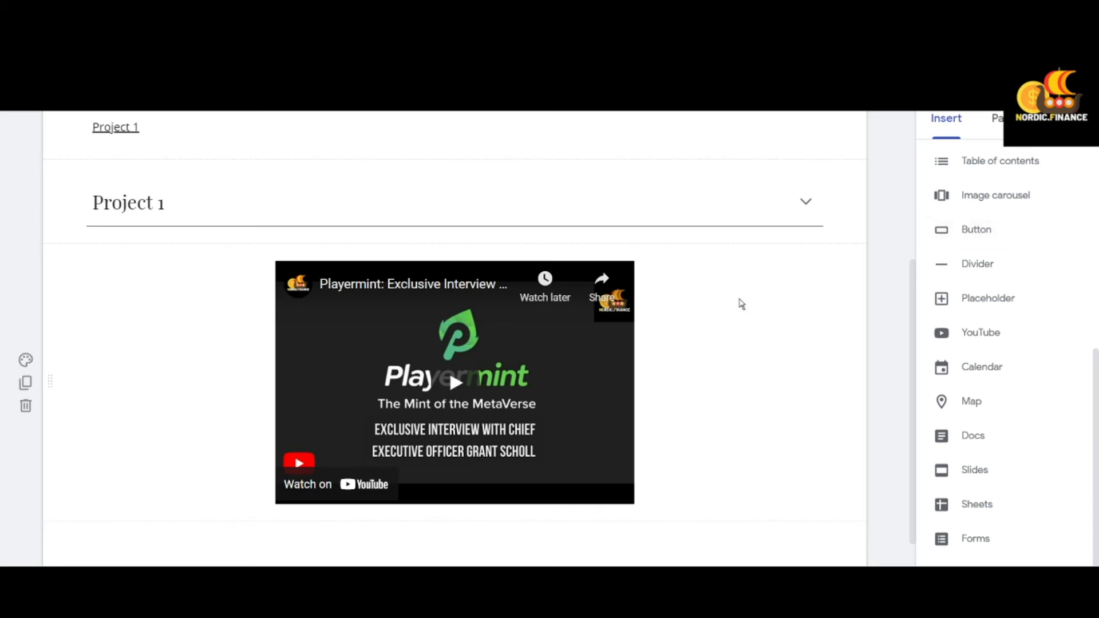
left_click(947, 235)
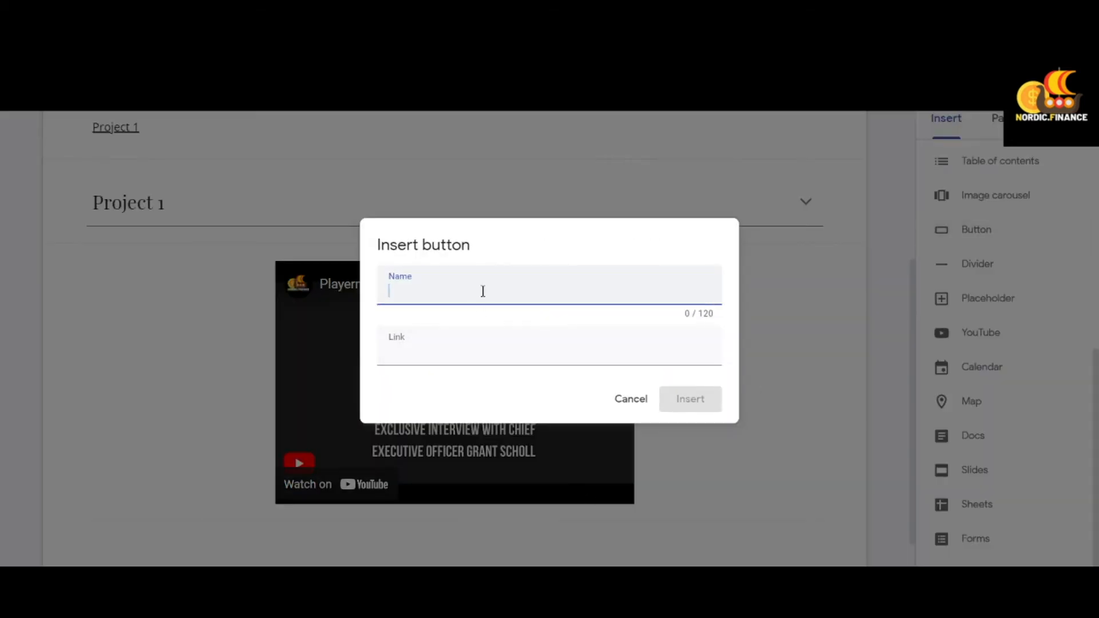
type("Watch")
left_click(455, 344)
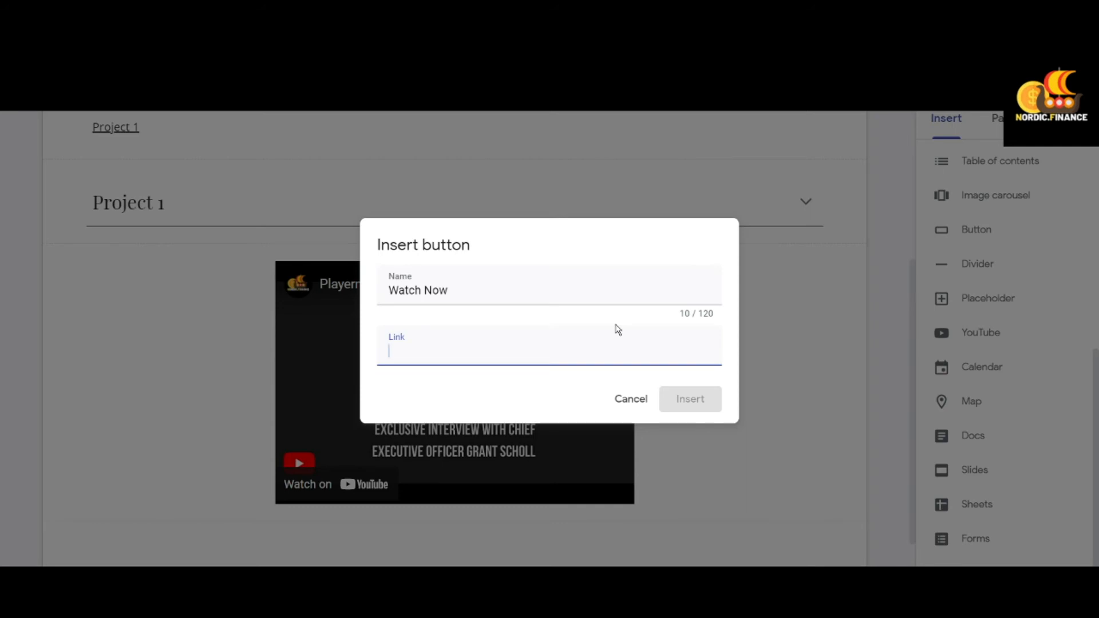
left_click(630, 398)
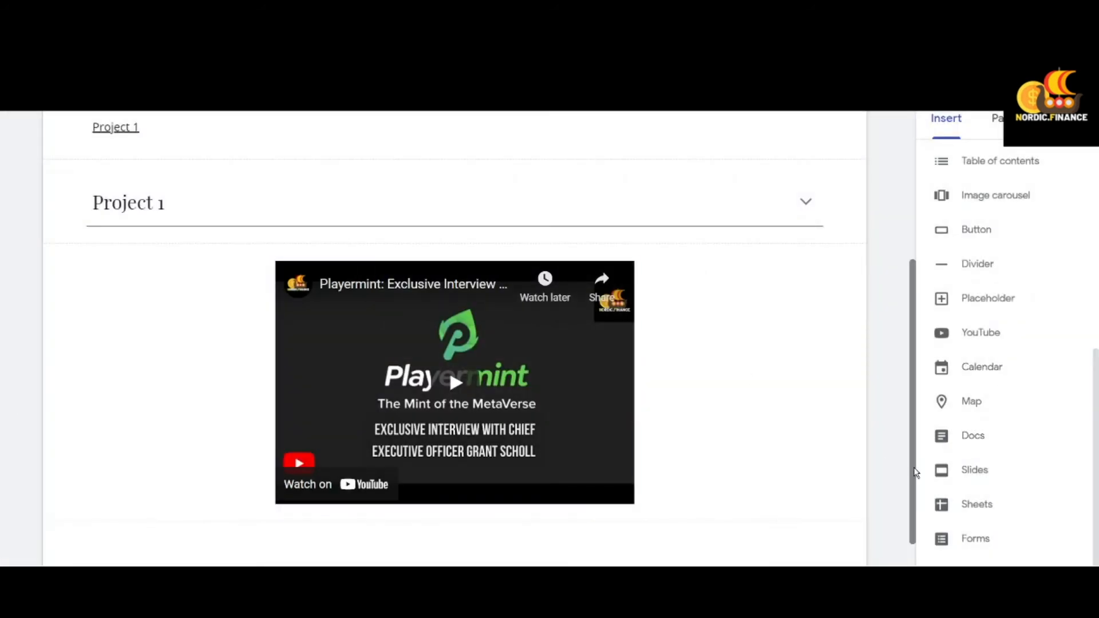
Review the page layout from the title header down to the embedded video.
scroll(913, 515, "down", 2)
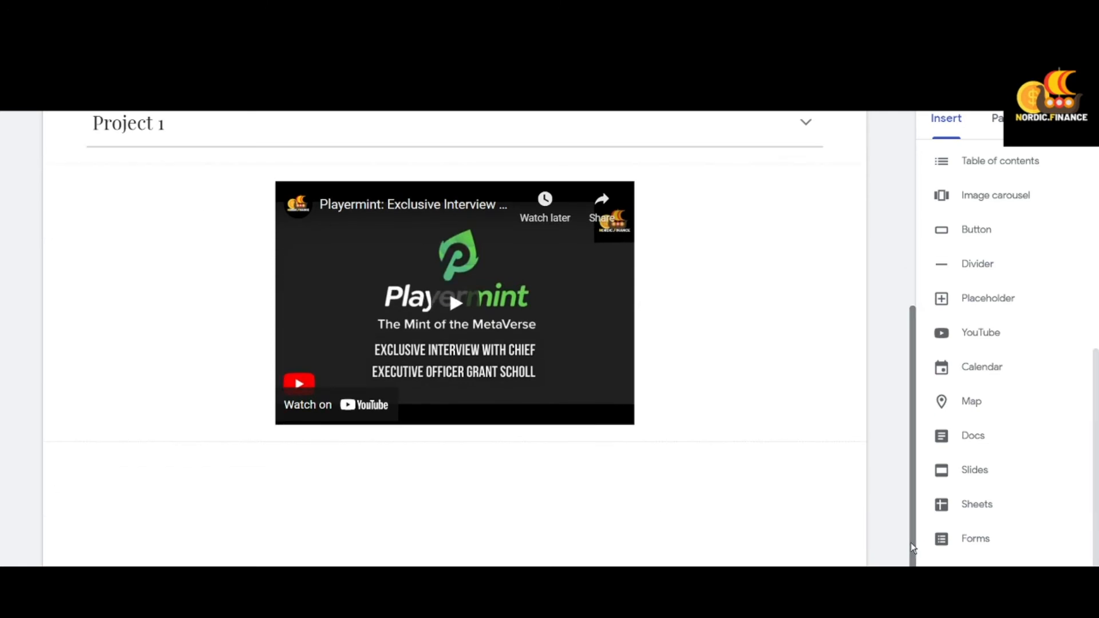
left_click_drag(913, 547, 913, 333)
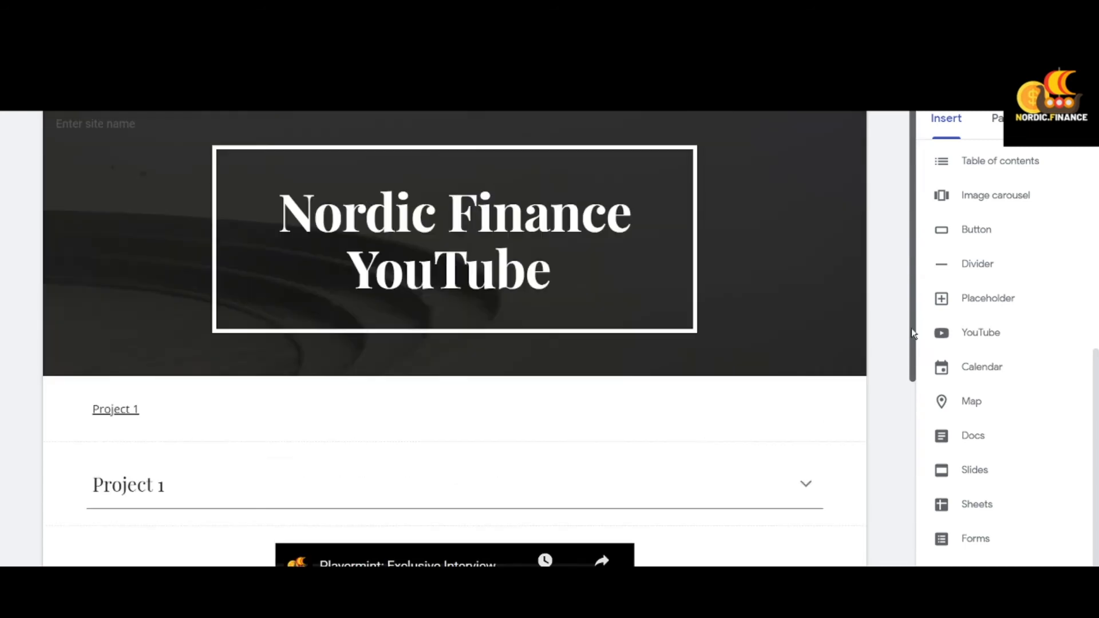
left_click(223, 318)
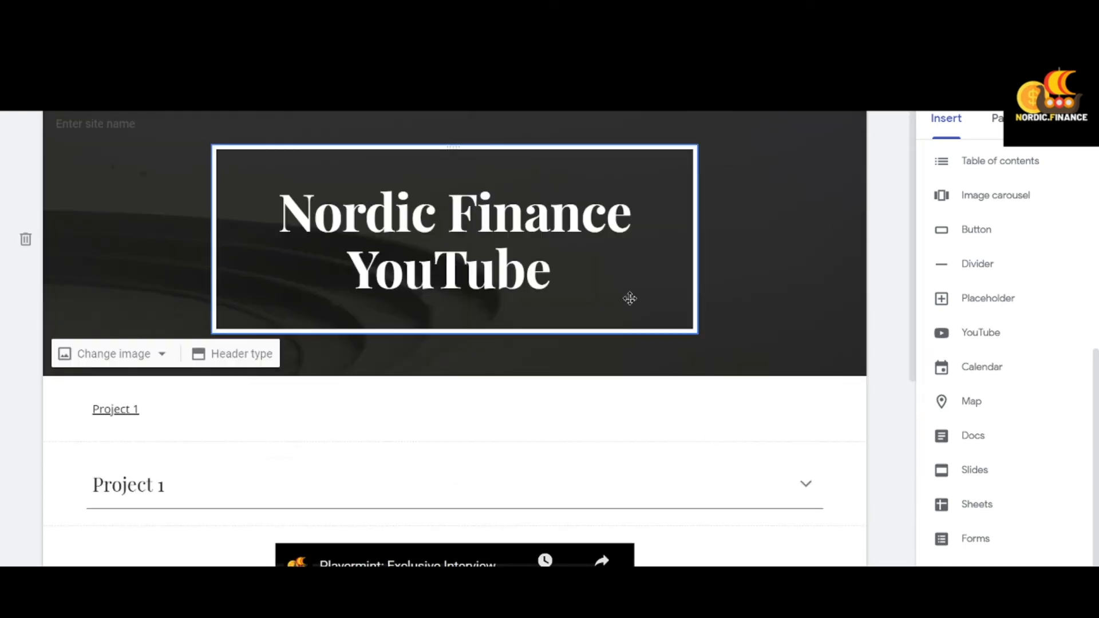
left_click_drag(912, 311, 896, 547)
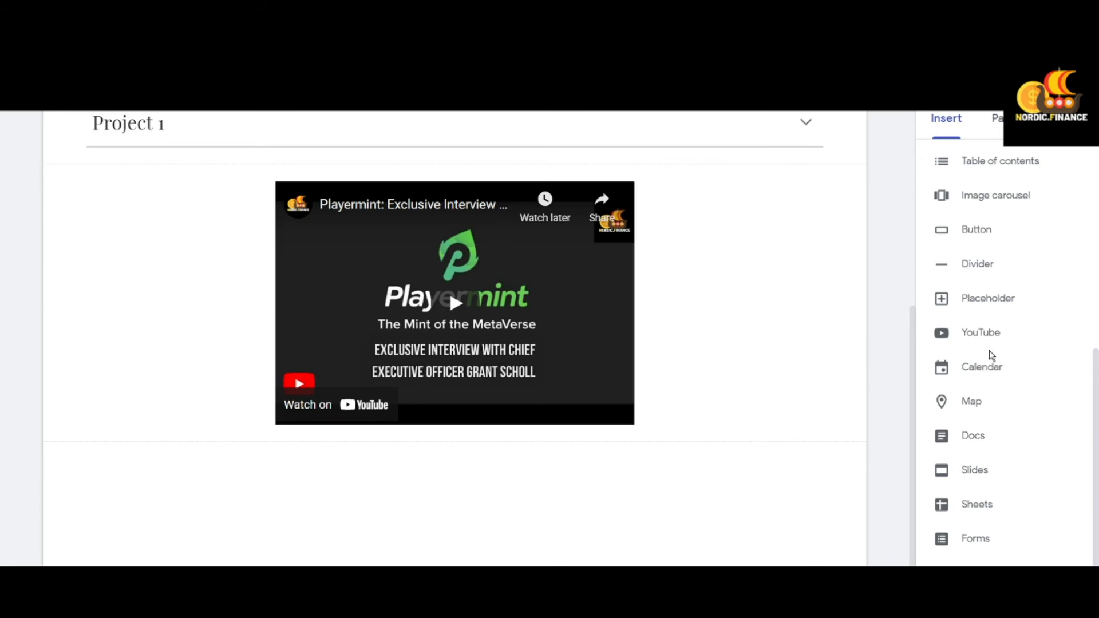
left_click_drag(913, 373, 909, 163)
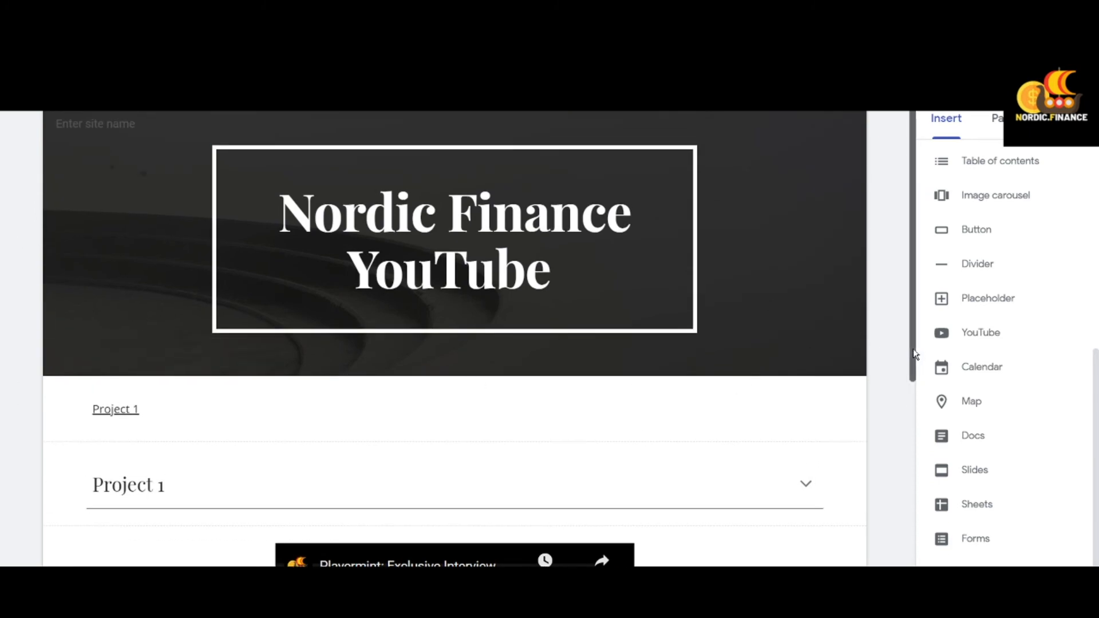
scroll(448, 403, "down", 5)
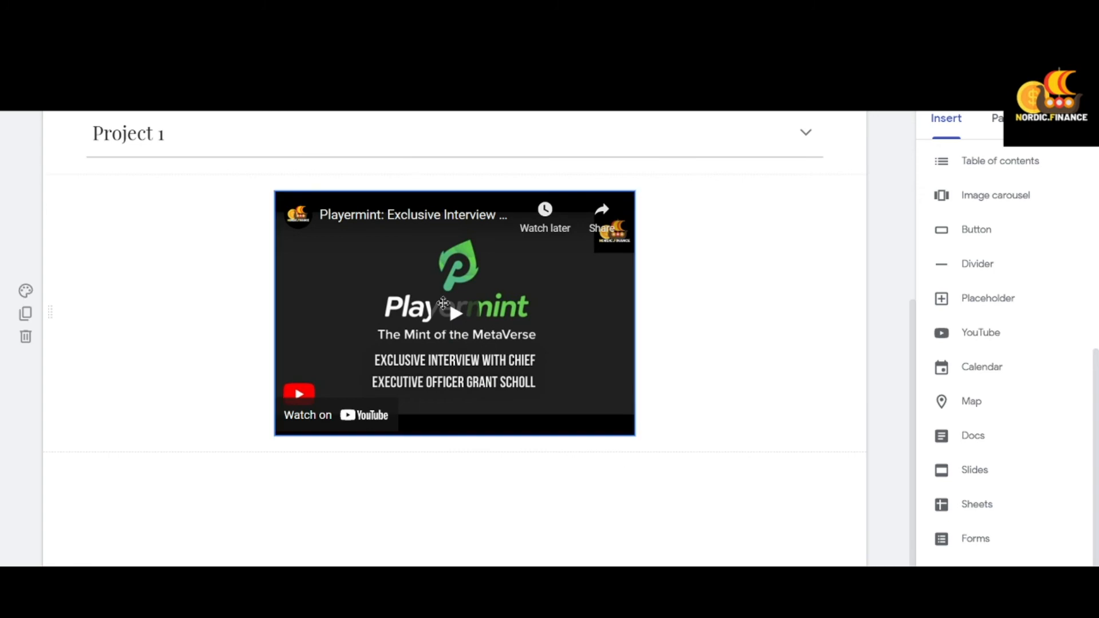
left_click_drag(914, 473, 906, 379)
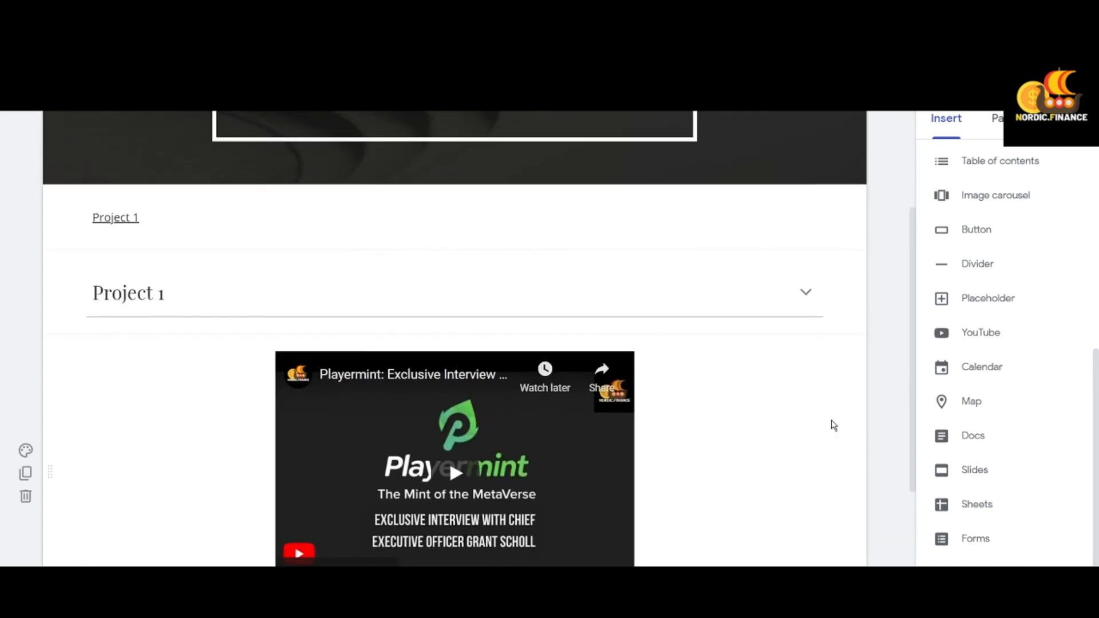
left_click_drag(910, 466, 916, 330)
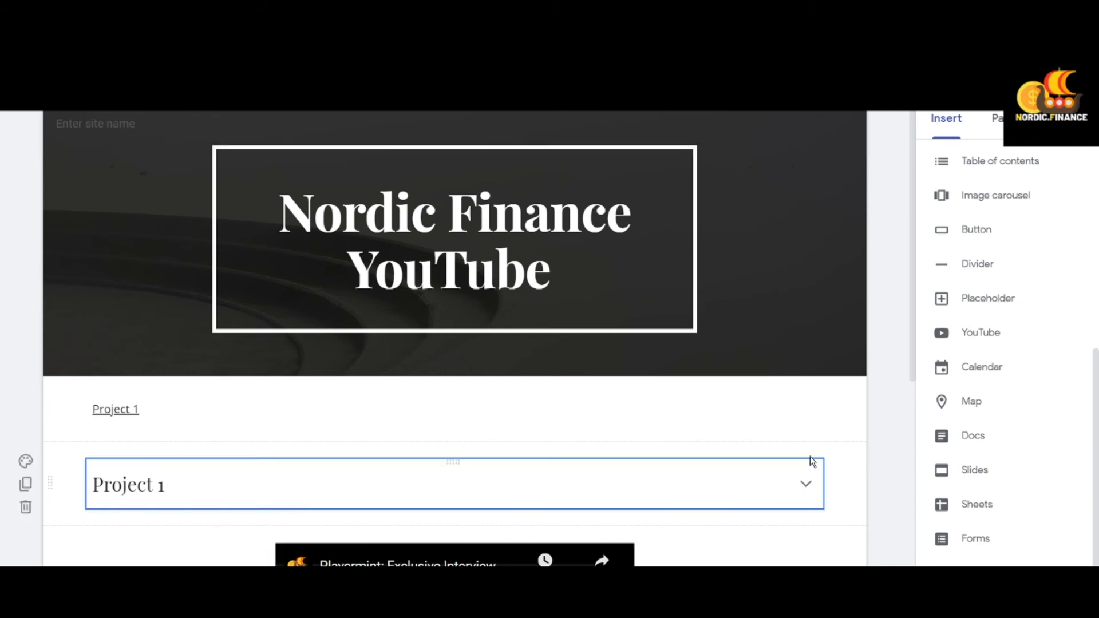
Insert a placeholder between the Project 1 section and the video, and center it horizontally.
scroll(914, 394, "down", 2)
left_click_drag(915, 393, 904, 473)
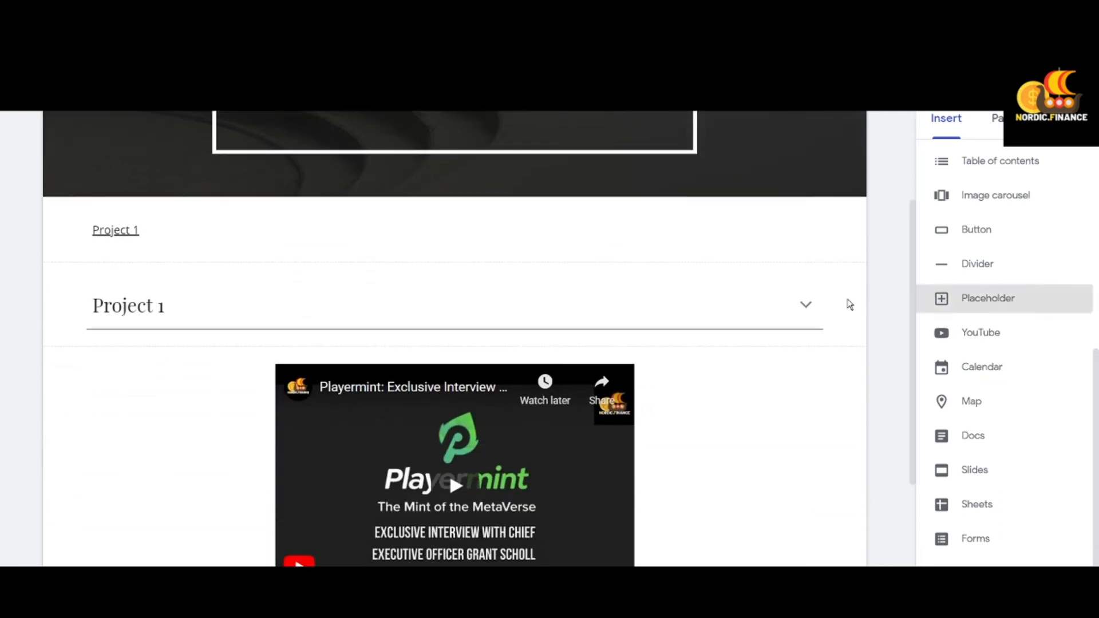
left_click(976, 308)
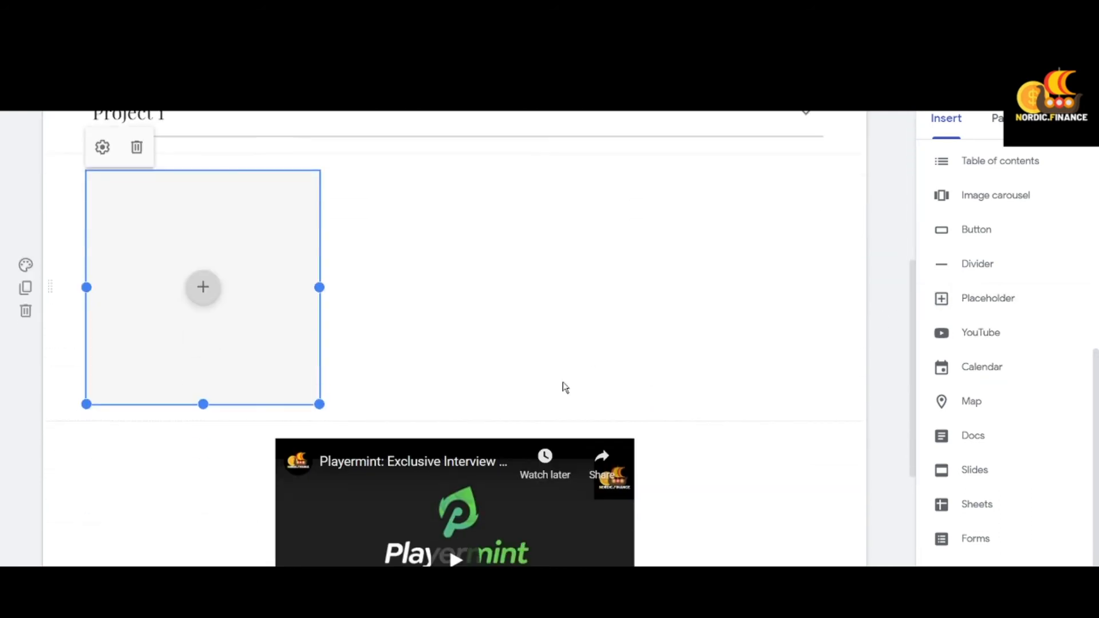
left_click_drag(282, 275, 473, 238)
Examine the site's pages and theme options, and look over the page from the header to the video.
scroll(916, 289, "up", 6)
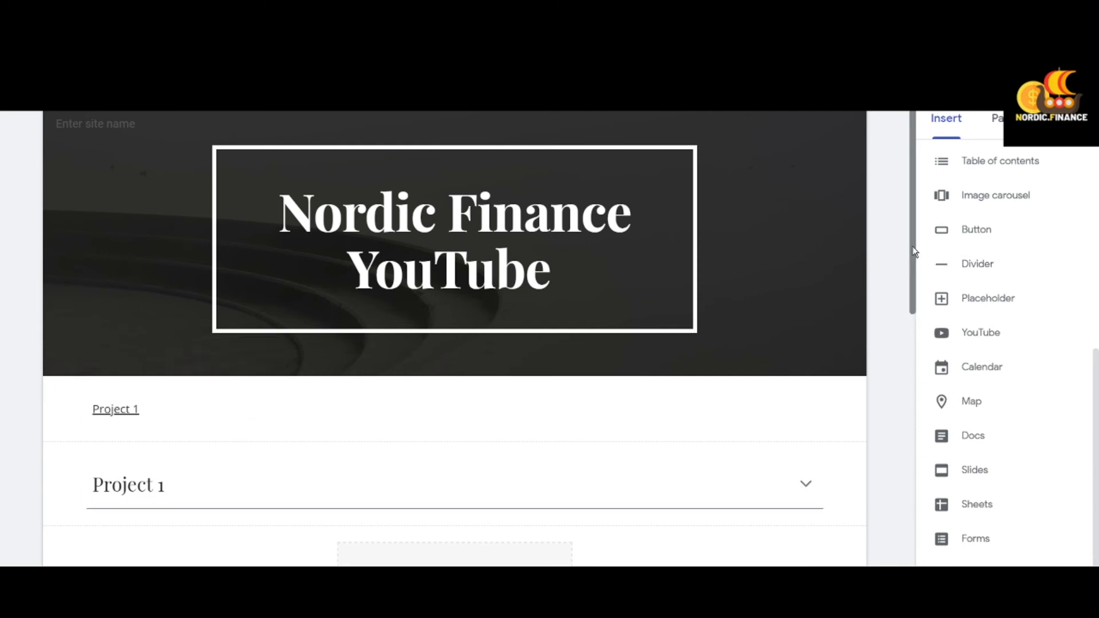
left_click_drag(912, 247, 926, 150)
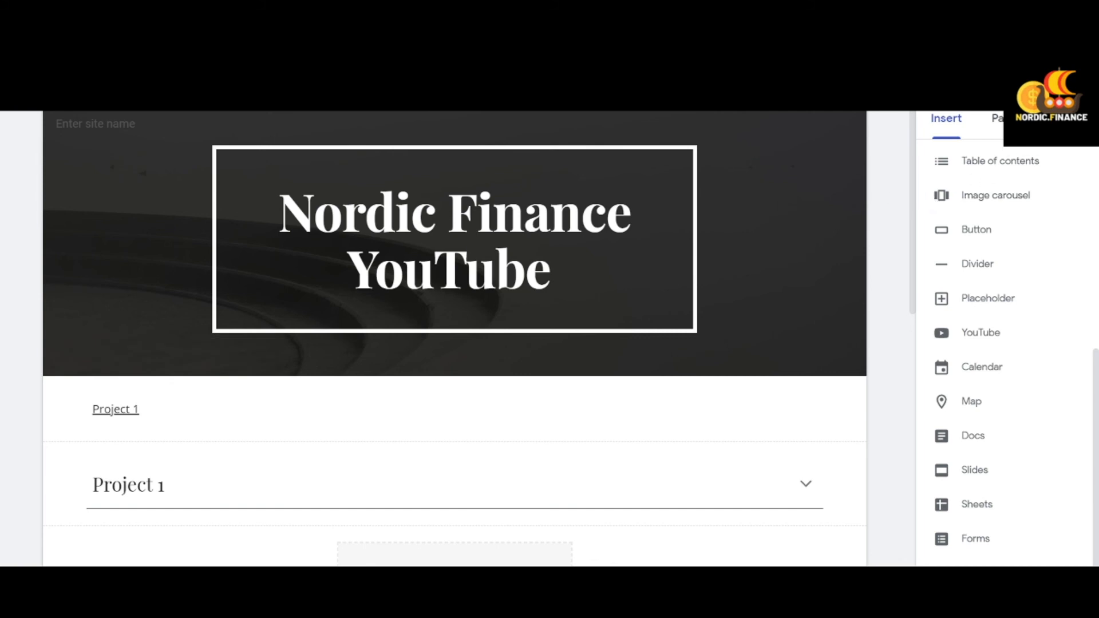
left_click(1001, 118)
left_click(1054, 118)
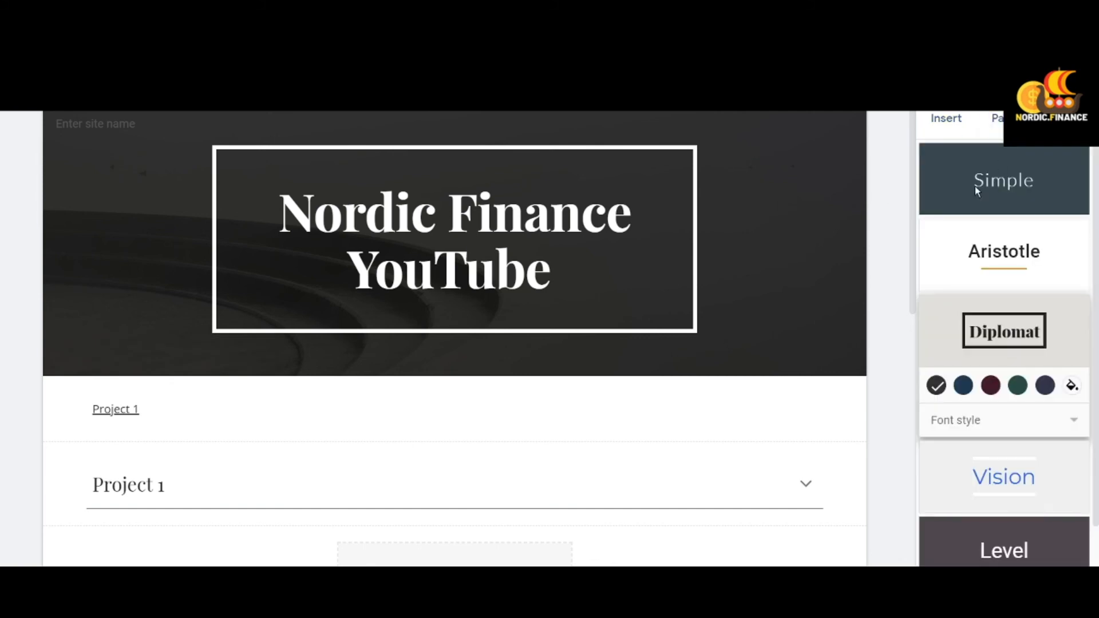
left_click(947, 118)
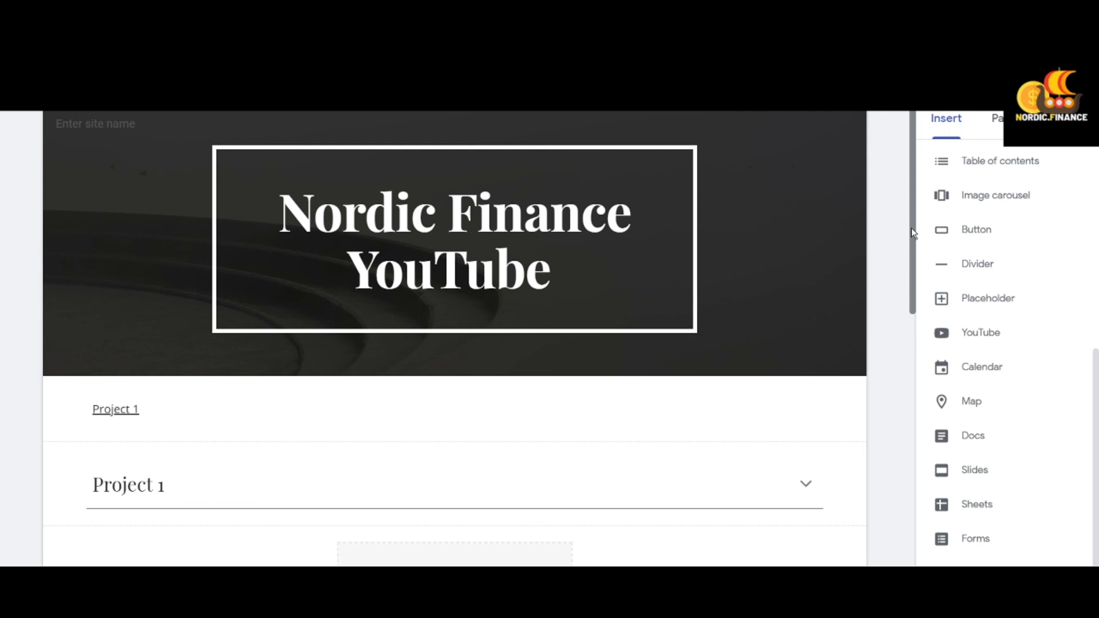
left_click_drag(912, 227, 900, 478)
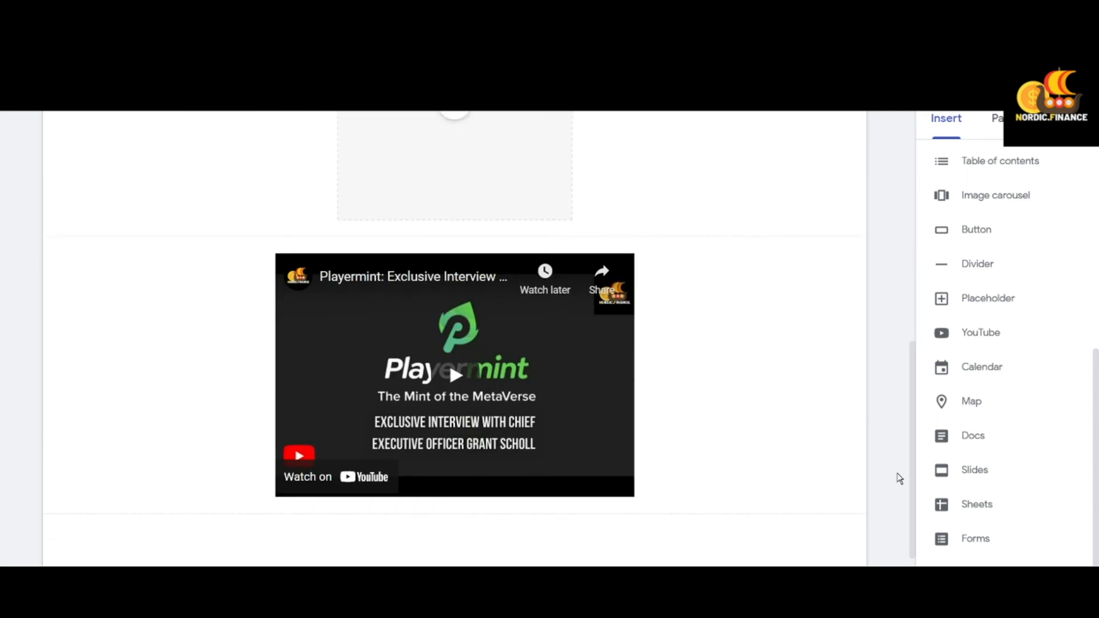